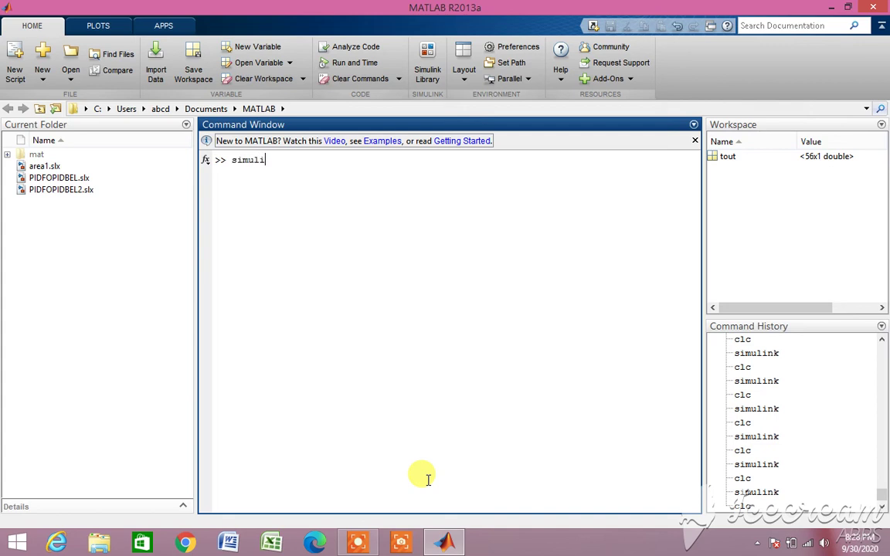
- Run the simulink command to open the Simulink Library Browser
key(Return)
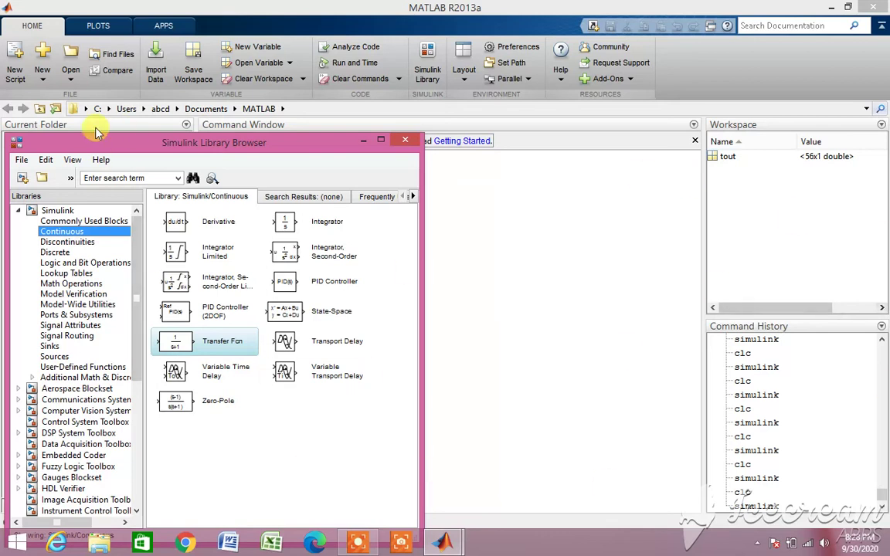
- Create a new blank model and place a Transfer Fcn block in it
click(21, 180)
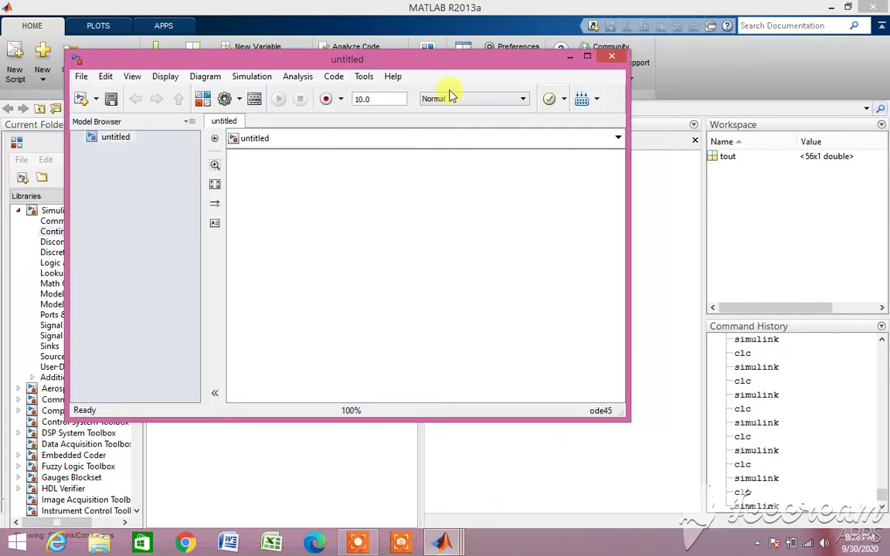
drag(449, 56, 771, 98)
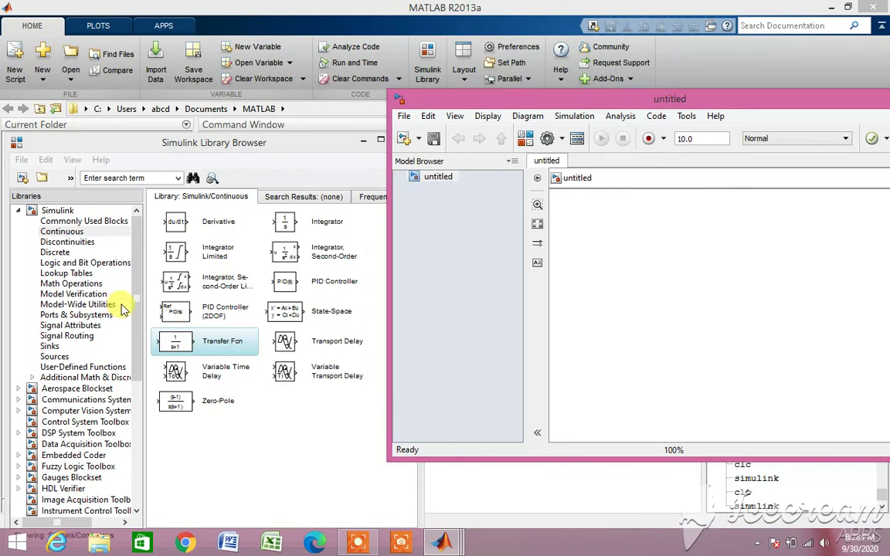
click(69, 233)
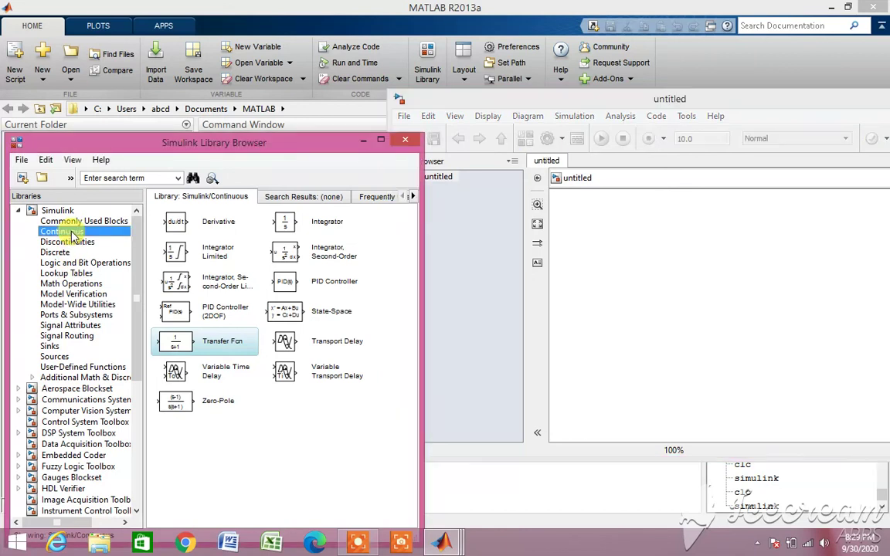
drag(220, 343, 655, 308)
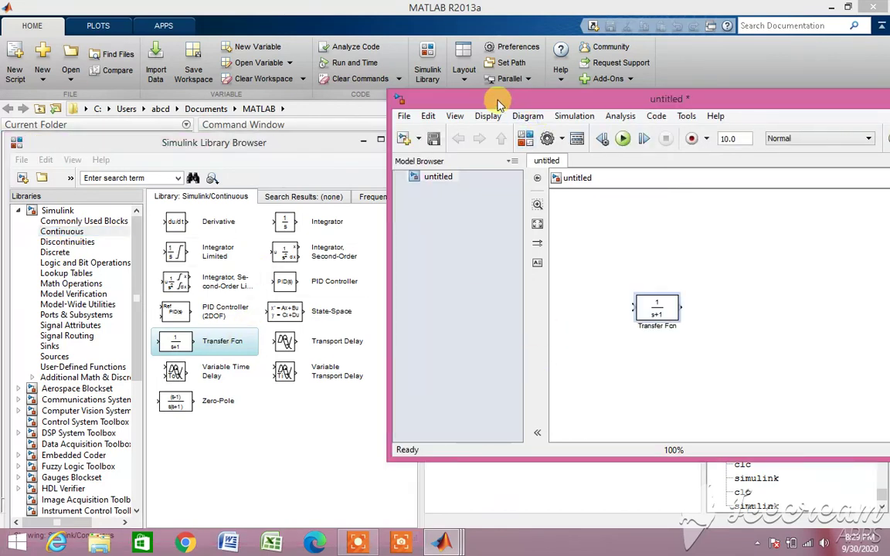
drag(497, 102, 263, 73)
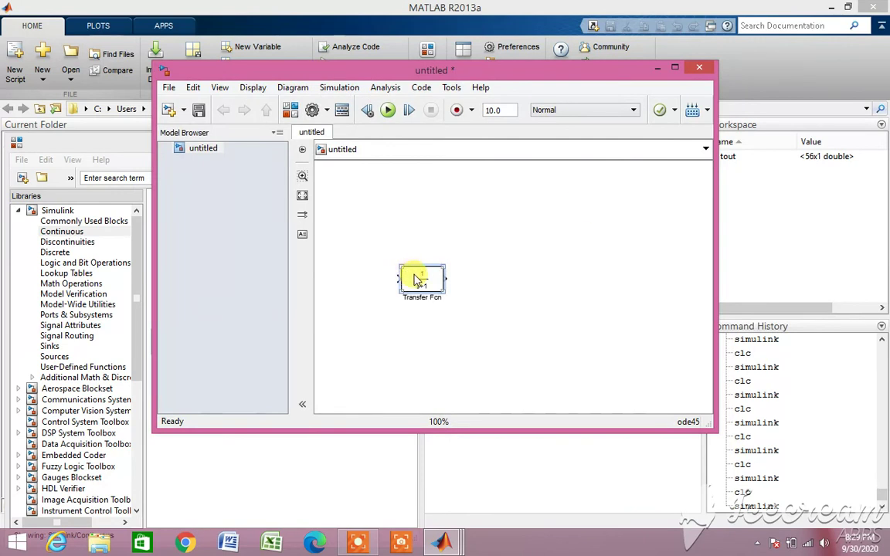
drag(414, 278, 415, 258)
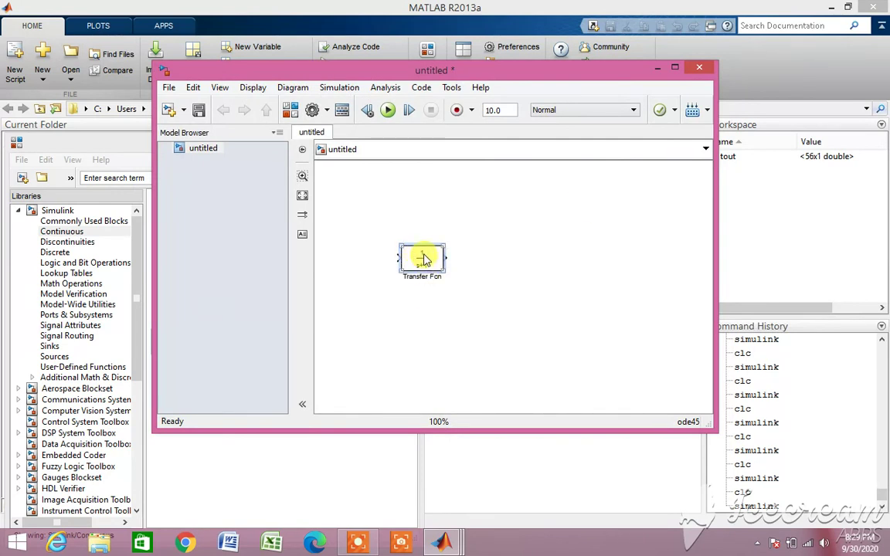
- Copy the Transfer Fcn block twice and align all three in one row
drag(423, 259, 589, 266)
mouse_move(483, 268)
mouse_down()
mouse_move(487, 257)
mouse_move(496, 262)
mouse_up()
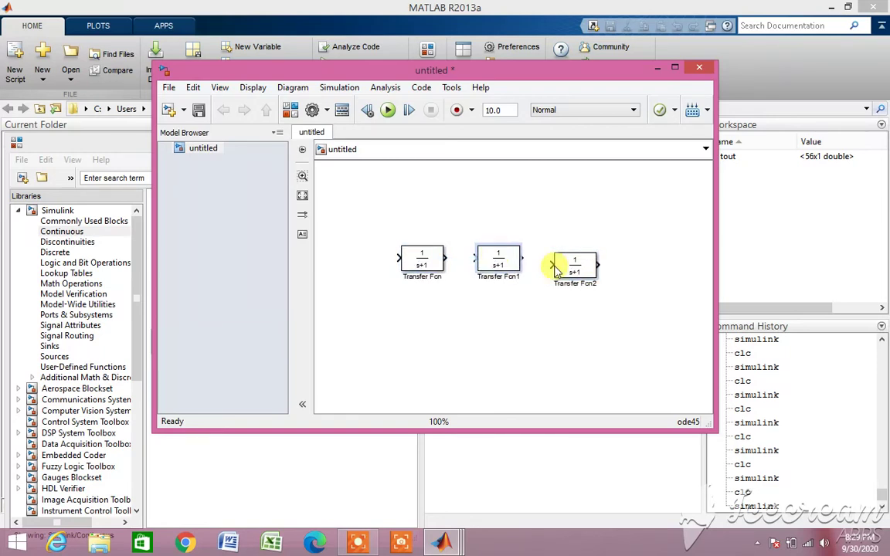
drag(572, 271, 579, 264)
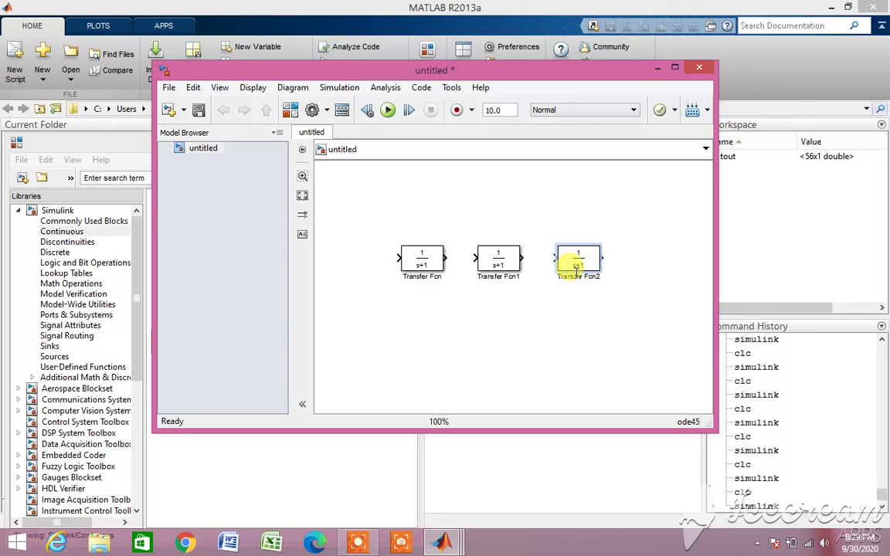
- Set the first Transfer Fcn denominator to [.08 1], giving 1/(.08s+1)
double_click(423, 264)
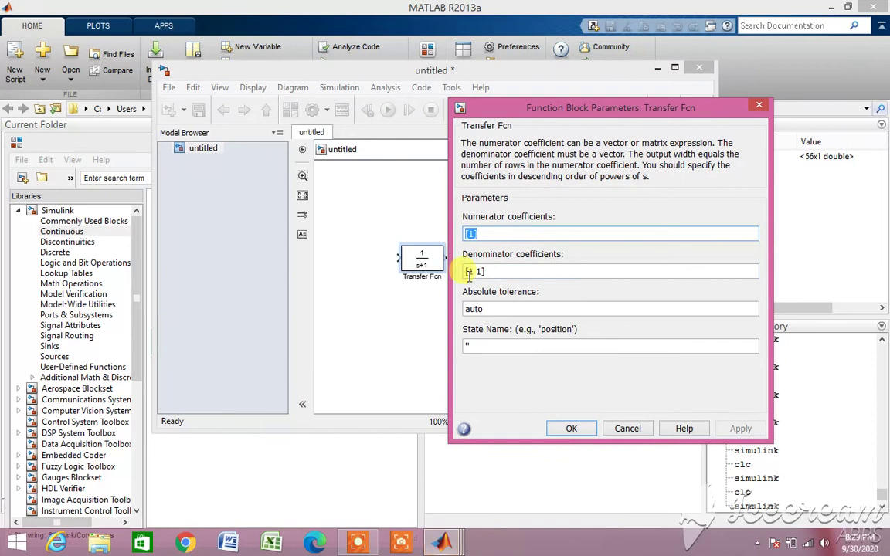
drag(467, 272, 599, 274)
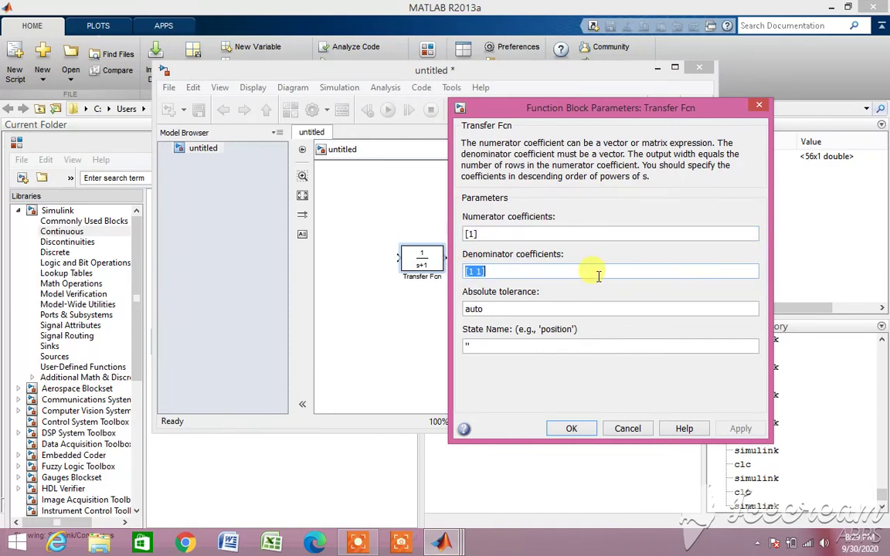
text([.0)
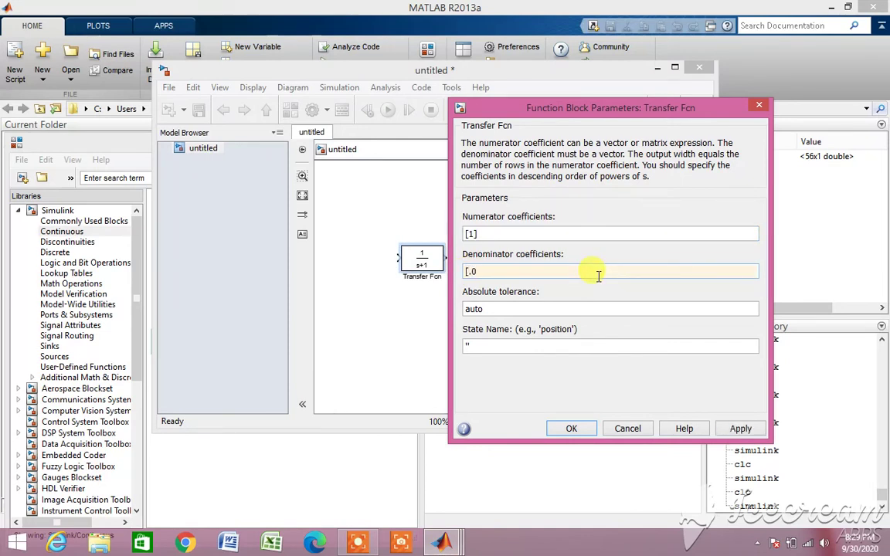
text(8 1])
key(Return)
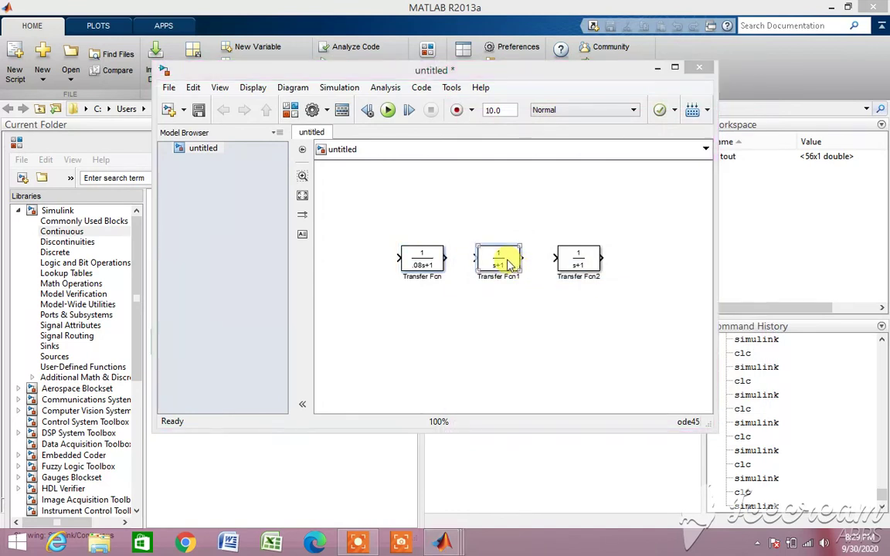
- Set Transfer Fcn1's denominator to [.3 1], giving 1/(.3s+1)
double_click(510, 265)
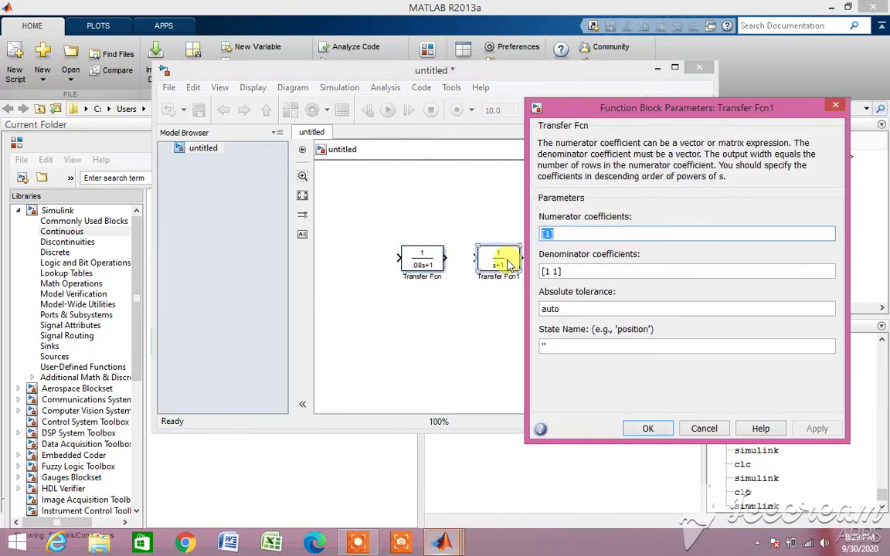
triple_click(555, 271)
text([.3)
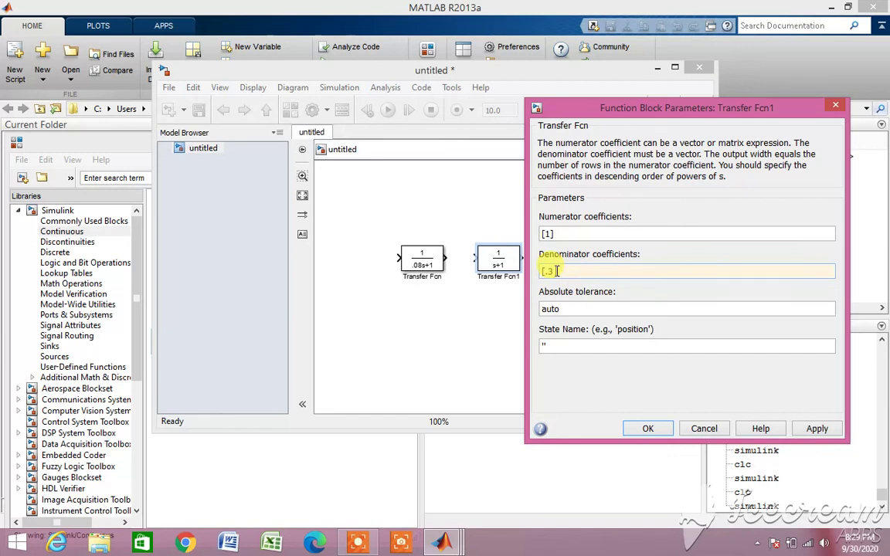
key(Return)
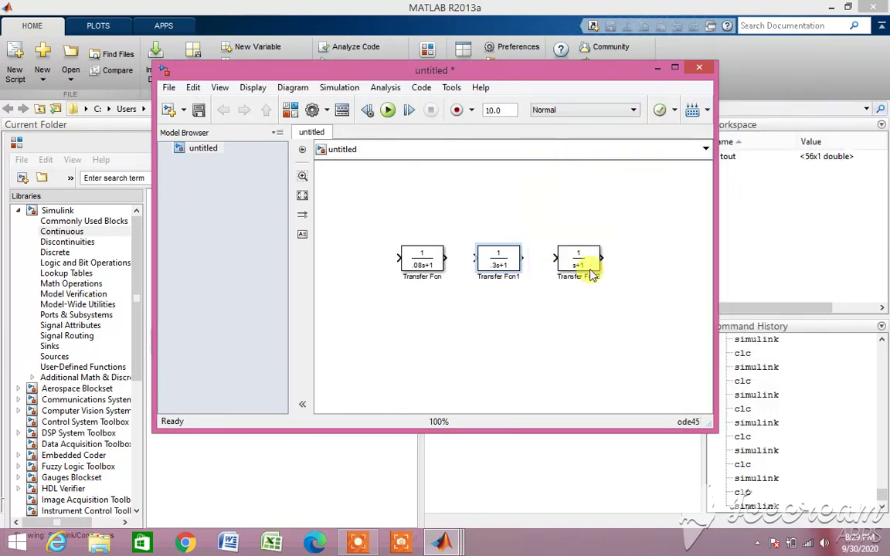
- Set Transfer Fcn2 to numerator 120 and denominator [20 1], giving 120/(20s+1)
double_click(580, 261)
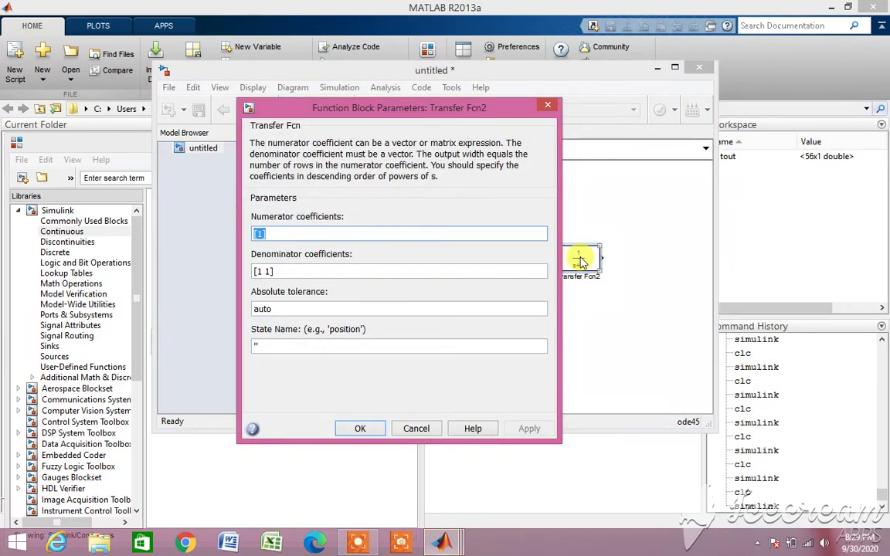
text([120)
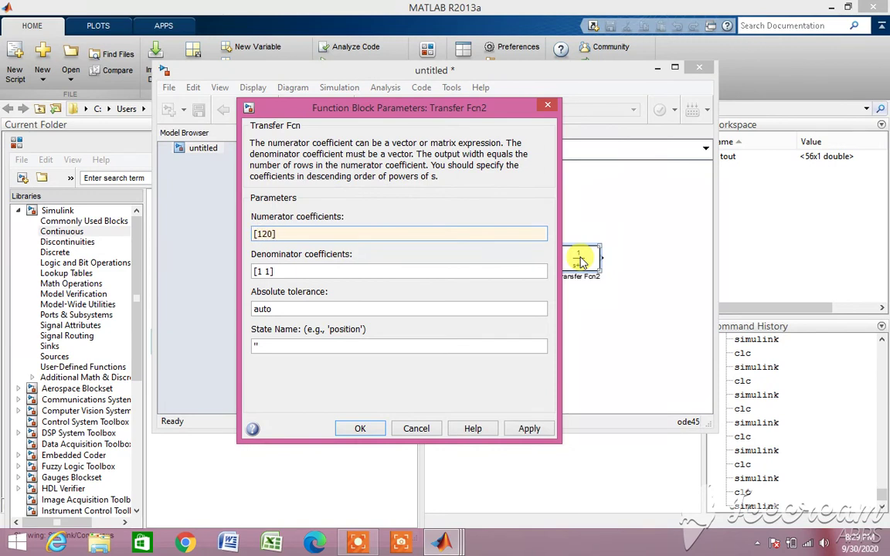
key(Return)
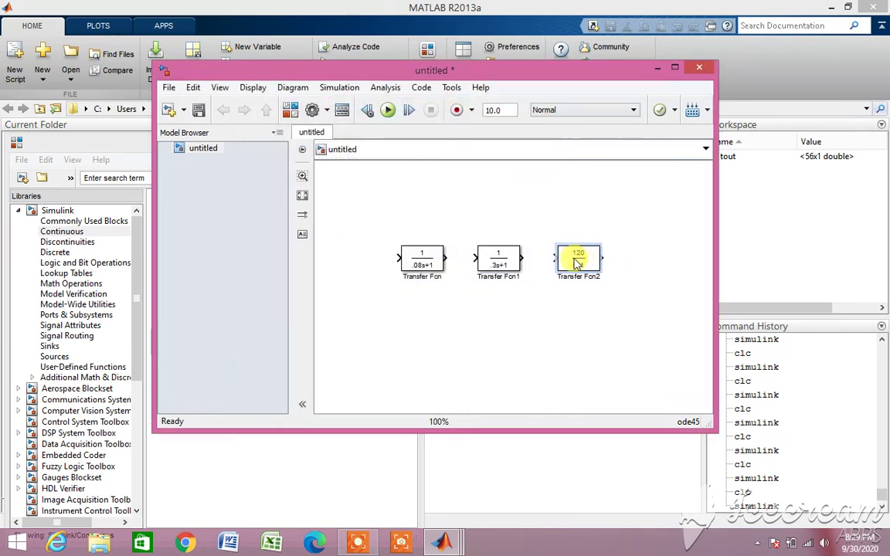
double_click(580, 262)
key(Tab)
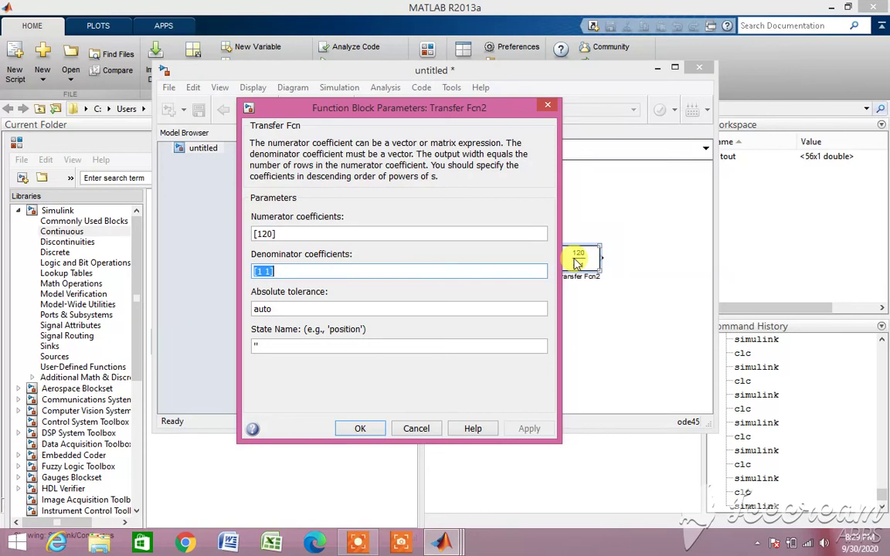
text([)
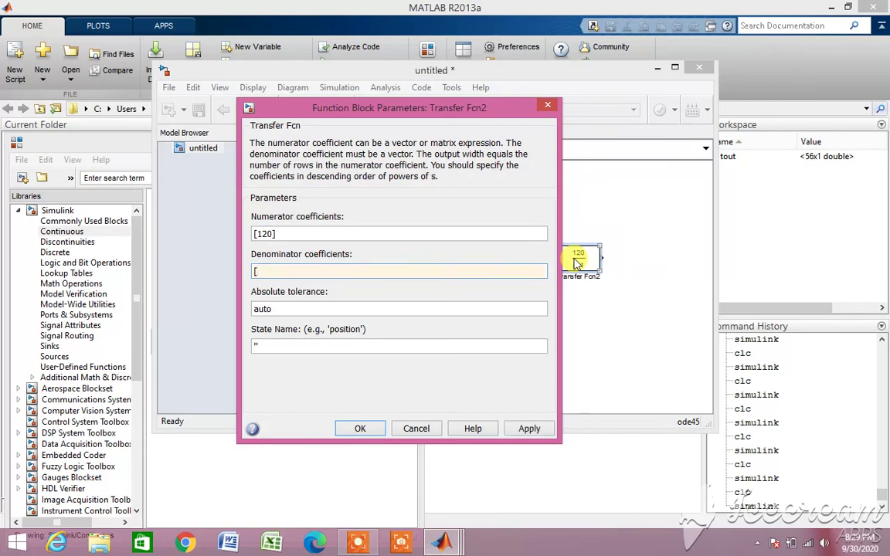
text(20 1])
key(Return)
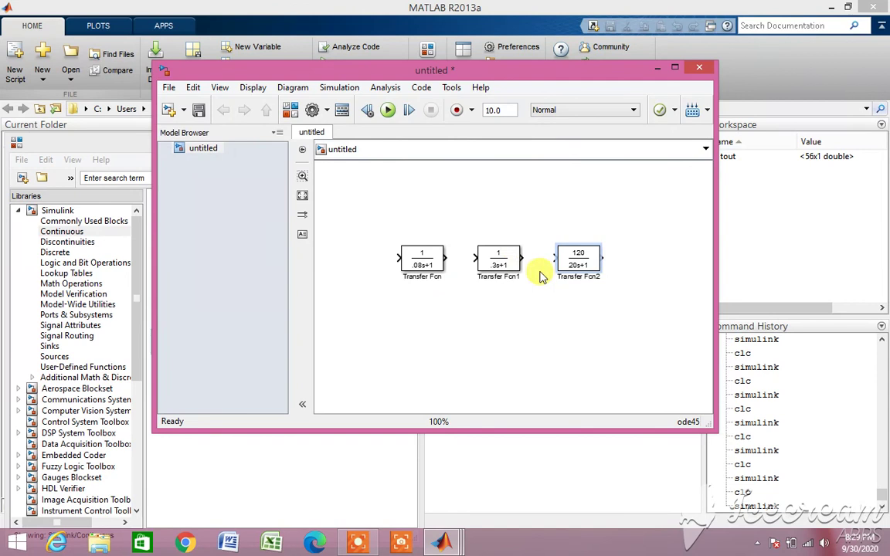
click(512, 255)
- Chain Transfer Fcn into Transfer Fcn1 and add a left-facing Gain block above
drag(523, 258, 554, 257)
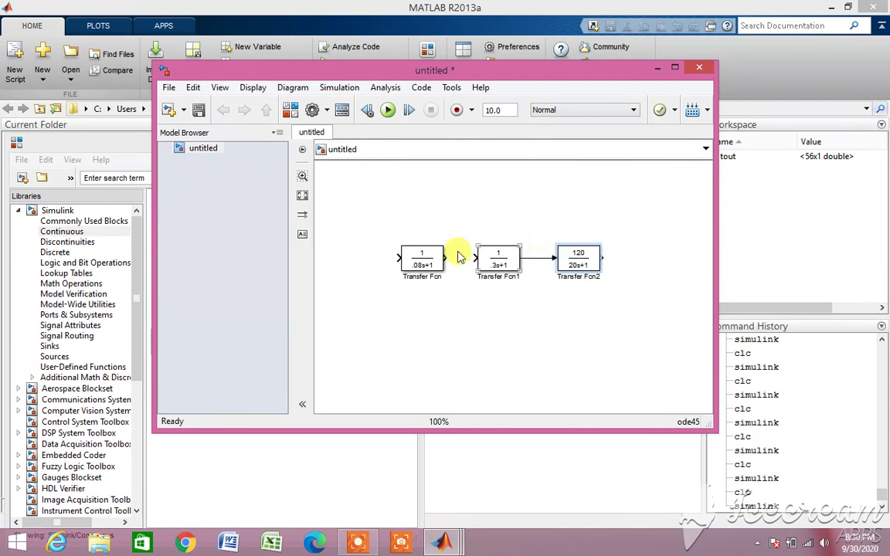
drag(447, 255, 461, 247)
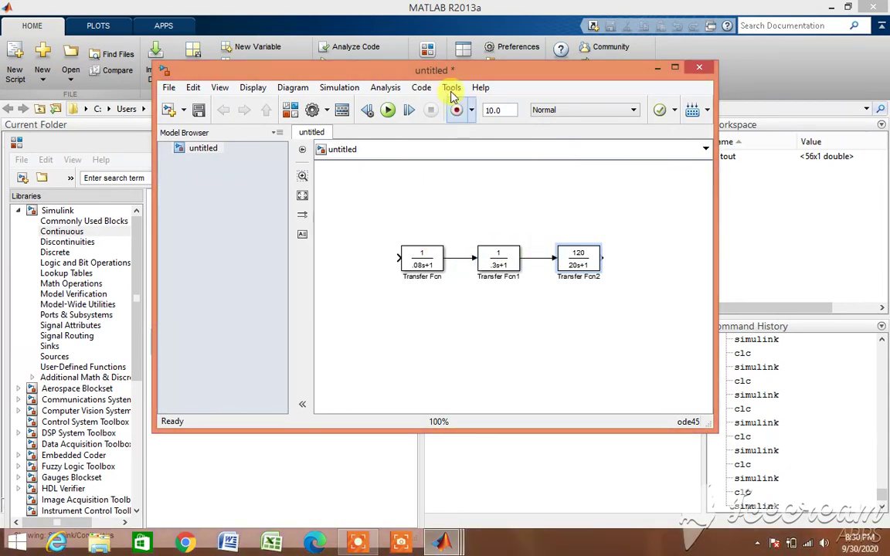
drag(452, 75, 545, 99)
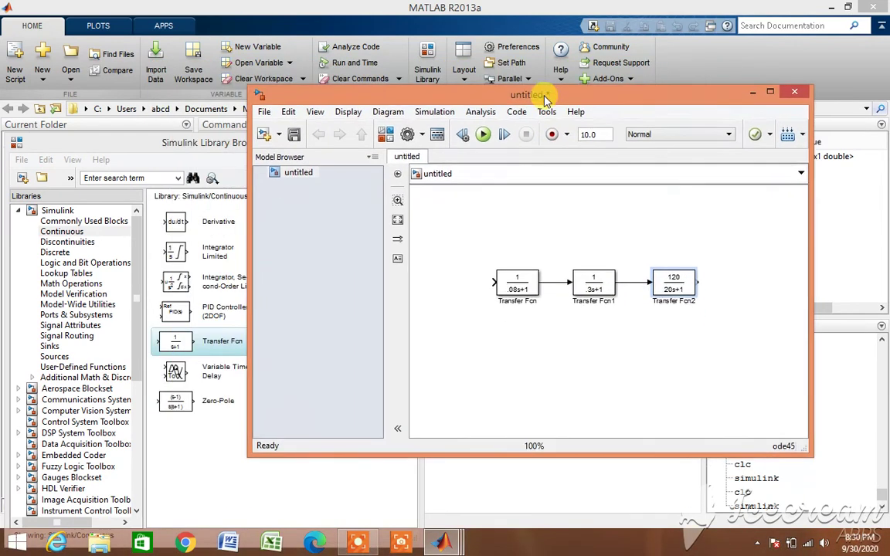
click(66, 222)
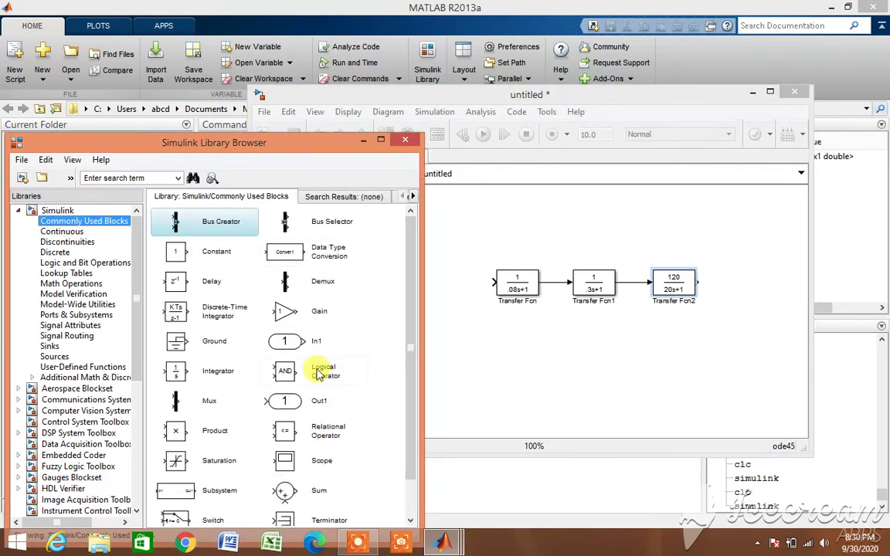
click(313, 318)
drag(313, 318, 564, 229)
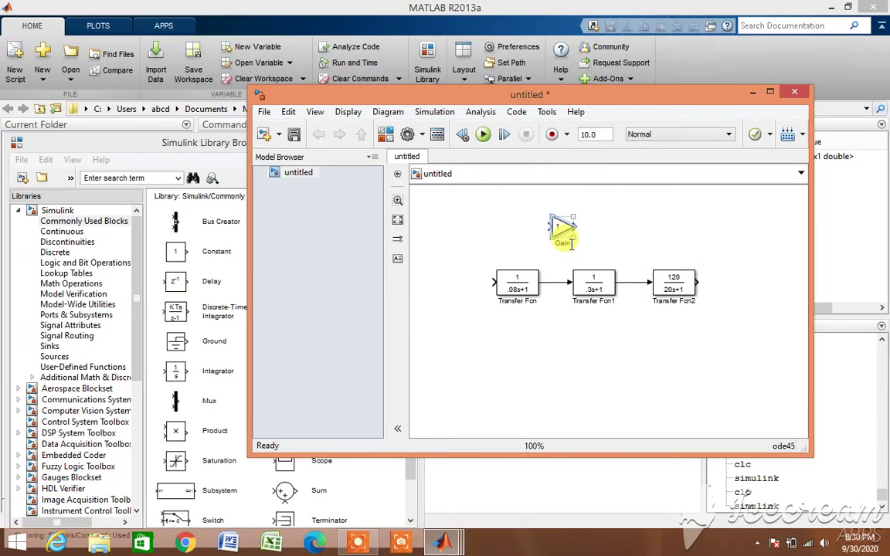
key(ctrl+i)
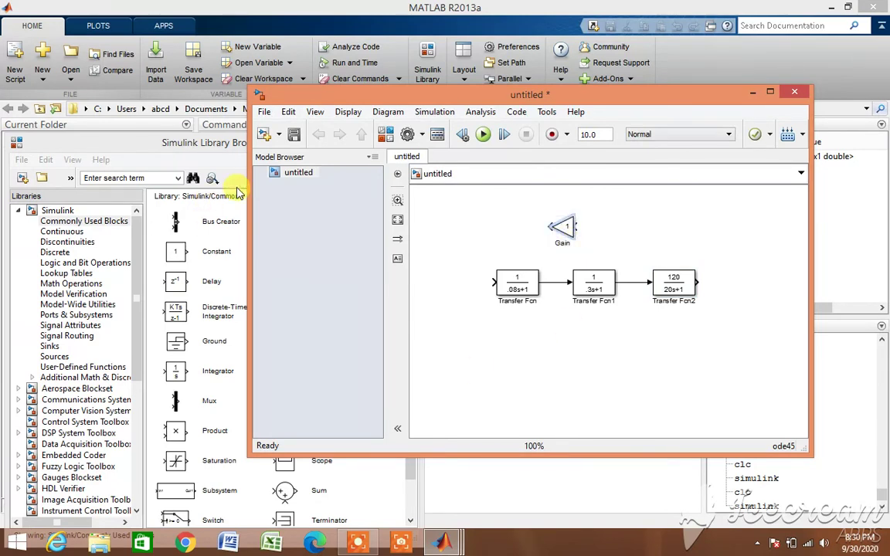
- Add a Sum above the chain, a Scope after Transfer Fcn2, and a Constant block
drag(344, 93, 546, 111)
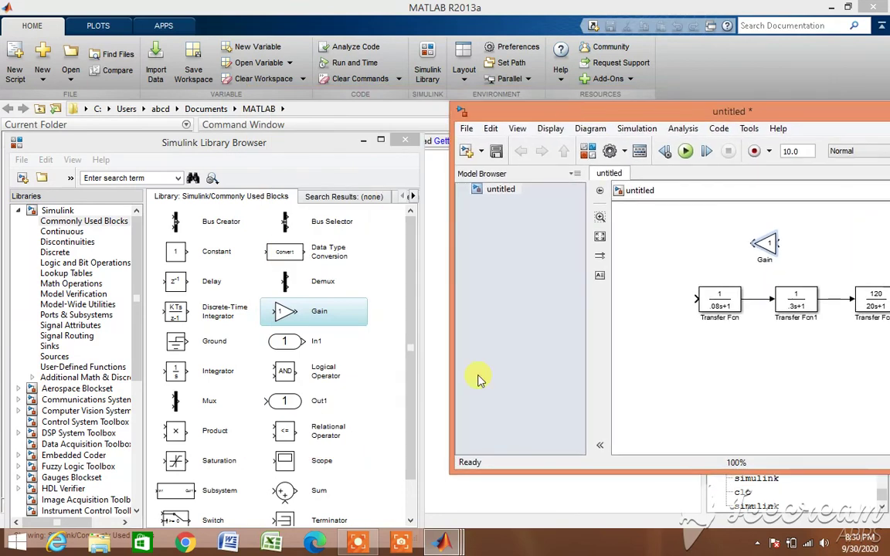
drag(284, 492, 643, 302)
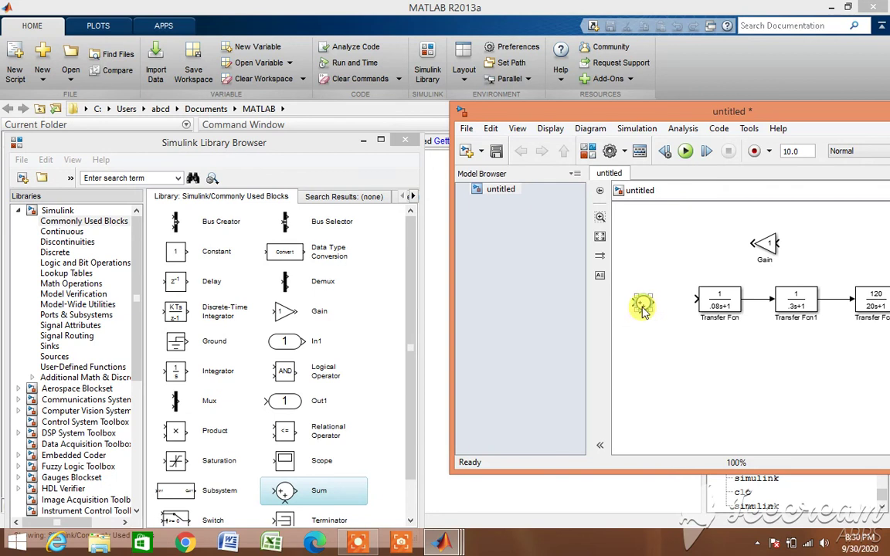
drag(643, 304, 834, 272)
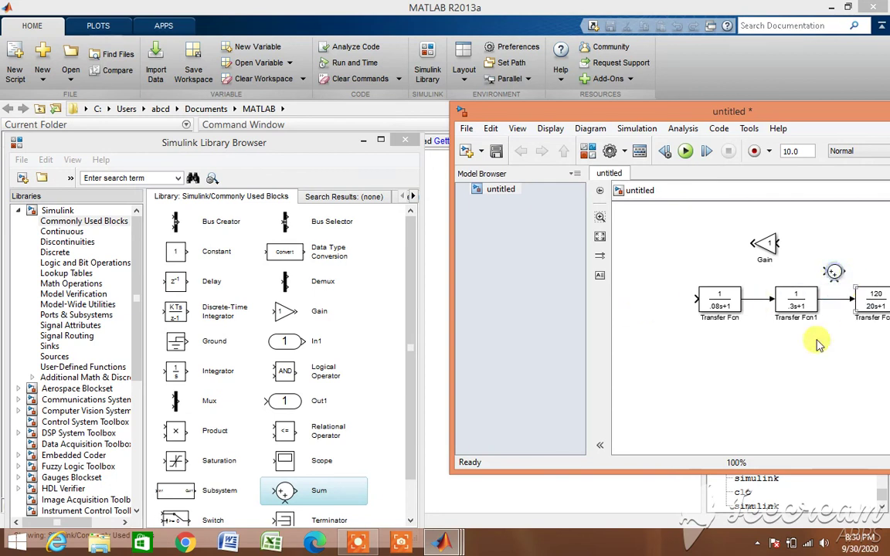
click(300, 462)
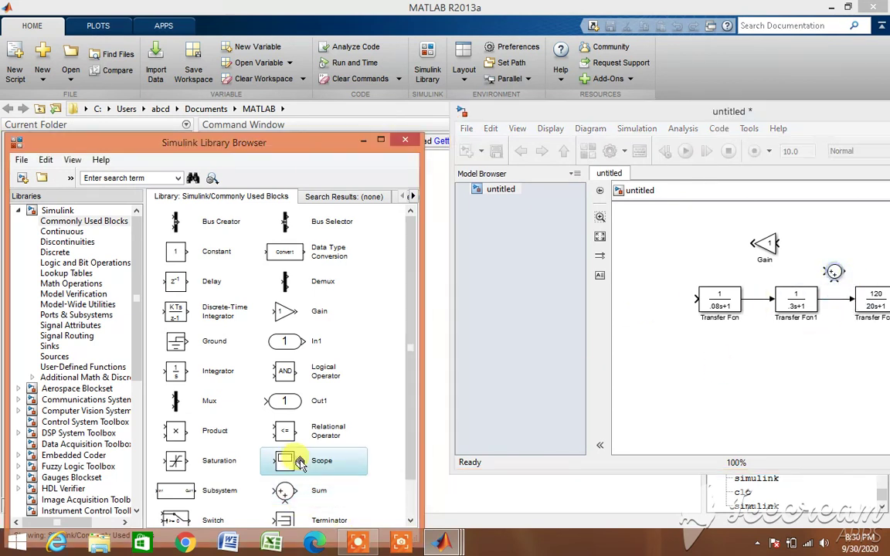
drag(300, 462, 860, 358)
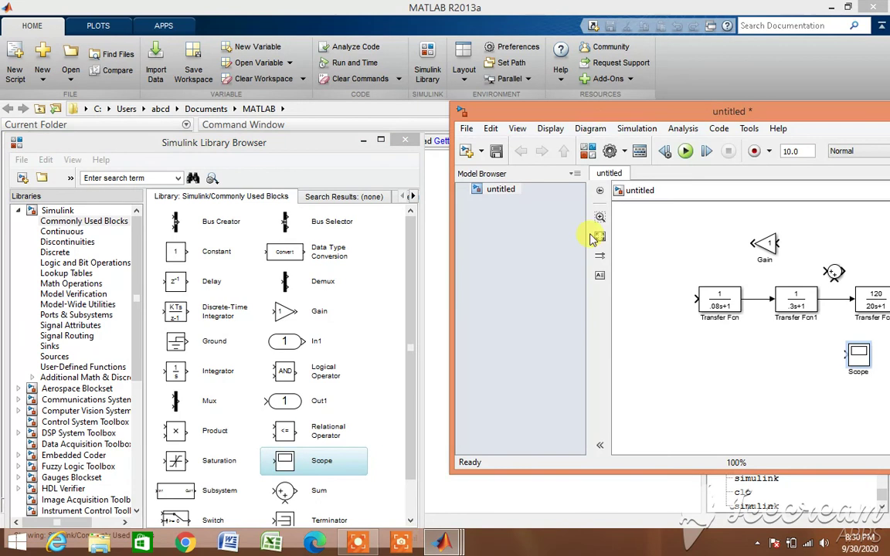
drag(612, 114, 530, 118)
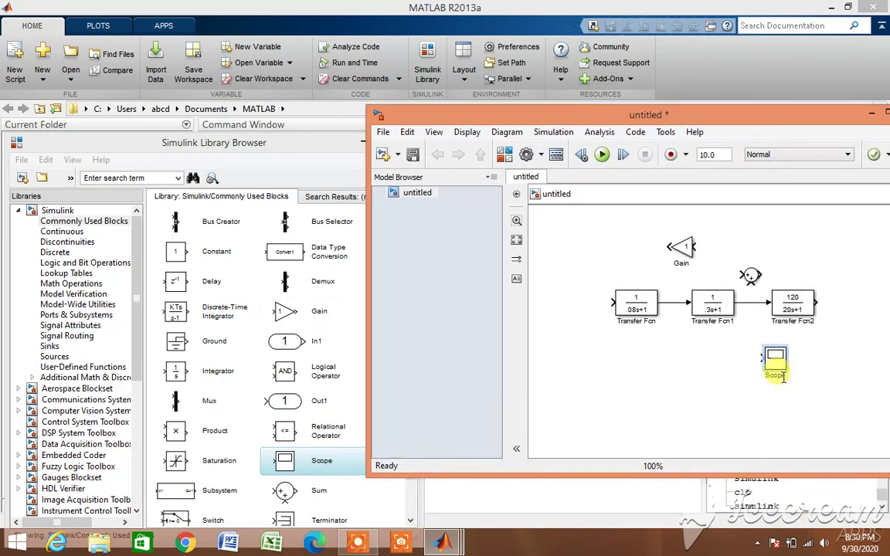
drag(777, 373, 848, 304)
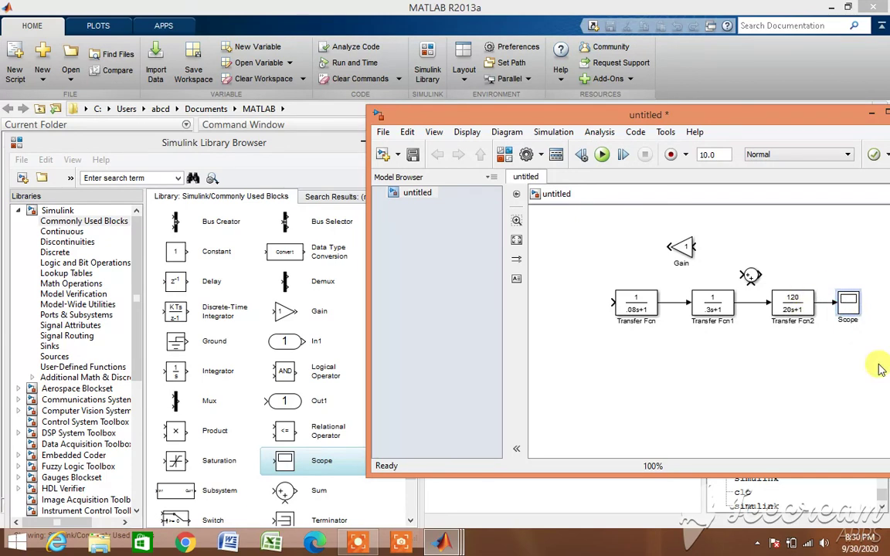
drag(211, 255, 514, 300)
- Copy the Sum before Transfer Fcn, set Gain to 1/2.4, and feed the output into Gain
drag(751, 276, 580, 297)
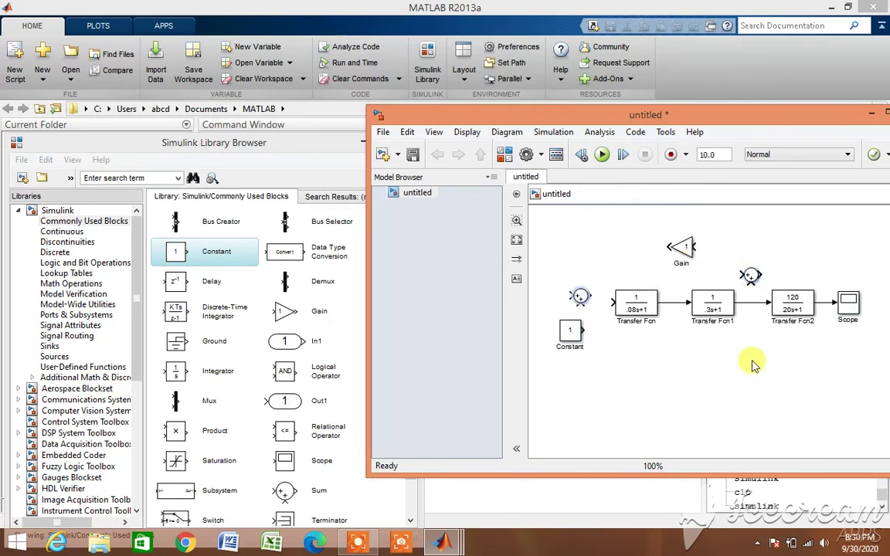
double_click(683, 249)
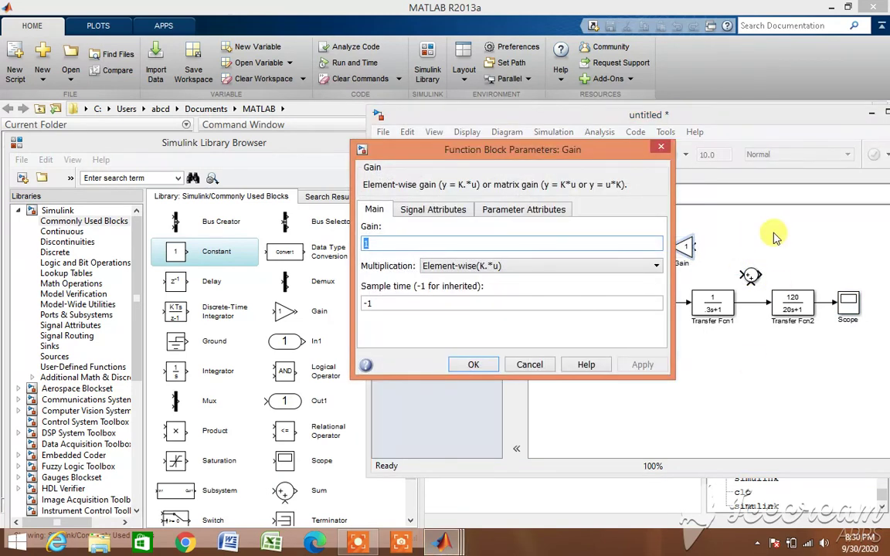
text(1)
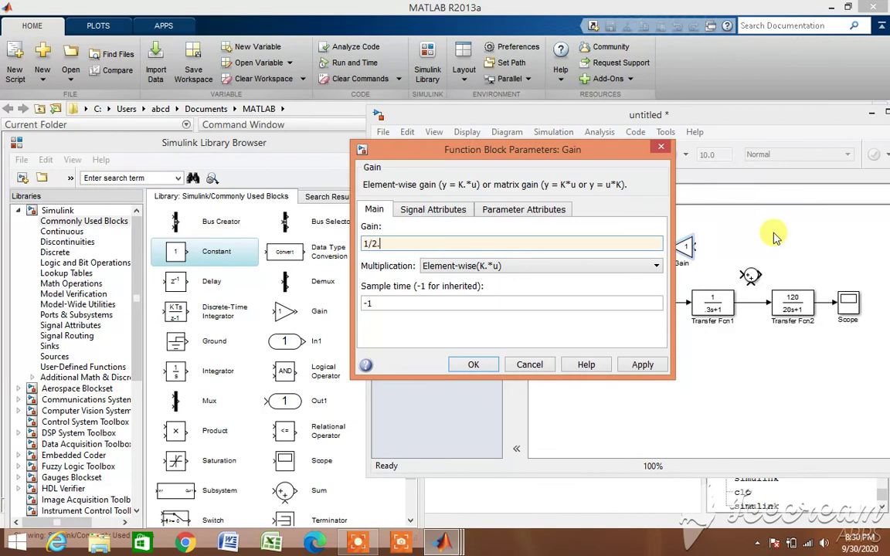
key(Return)
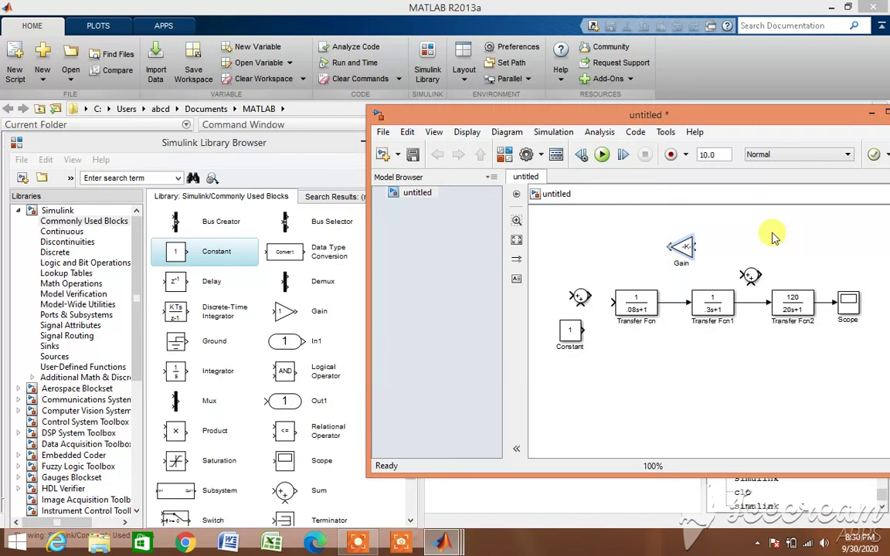
mouse_move(695, 247)
mouse_down()
mouse_move(813, 250)
mouse_move(821, 301)
mouse_up()
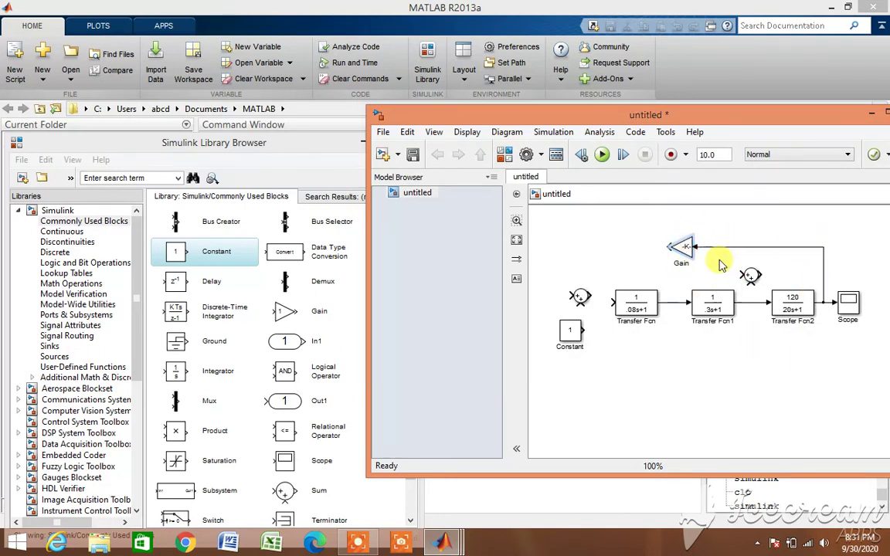
- Set Sum1's list of signs to +-
double_click(579, 299)
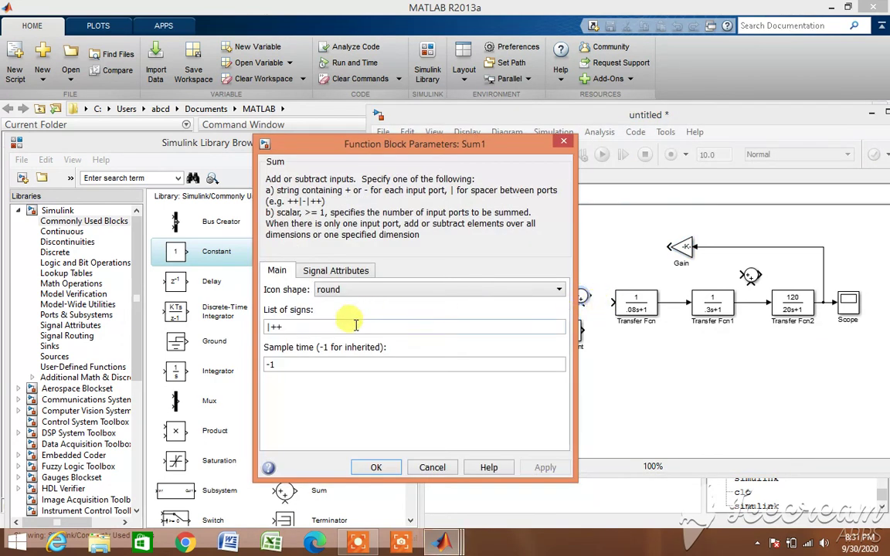
double_click(400, 327)
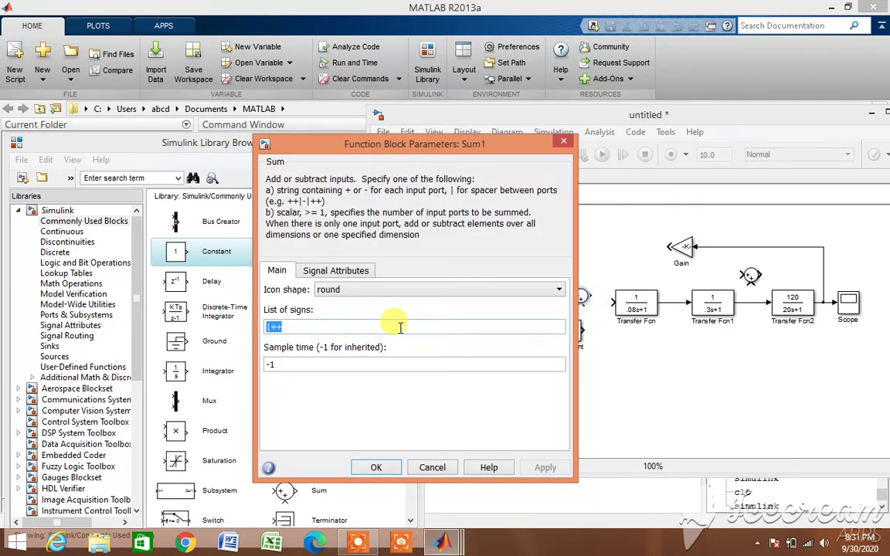
text(+)
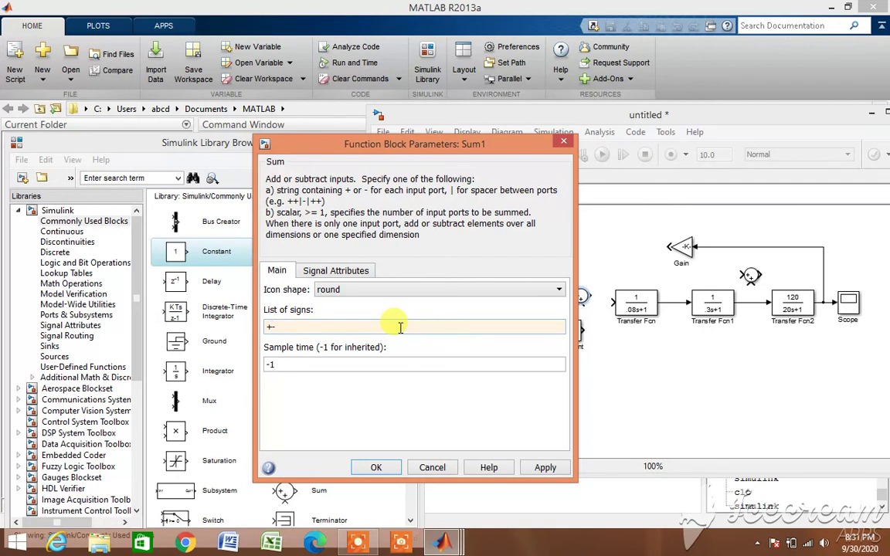
key(Return)
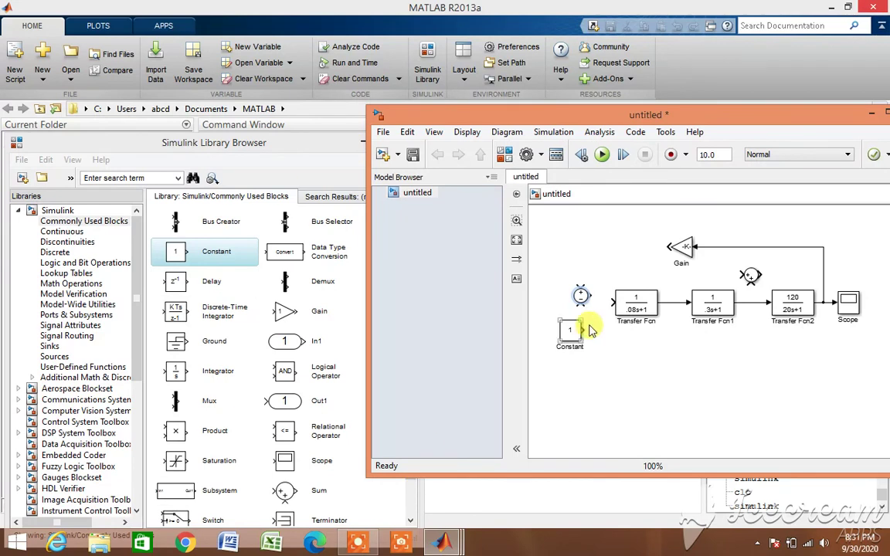
- Place the Constant above the front Sum and wire the Sum into Transfer Fcn
drag(560, 339, 667, 246)
click(628, 302)
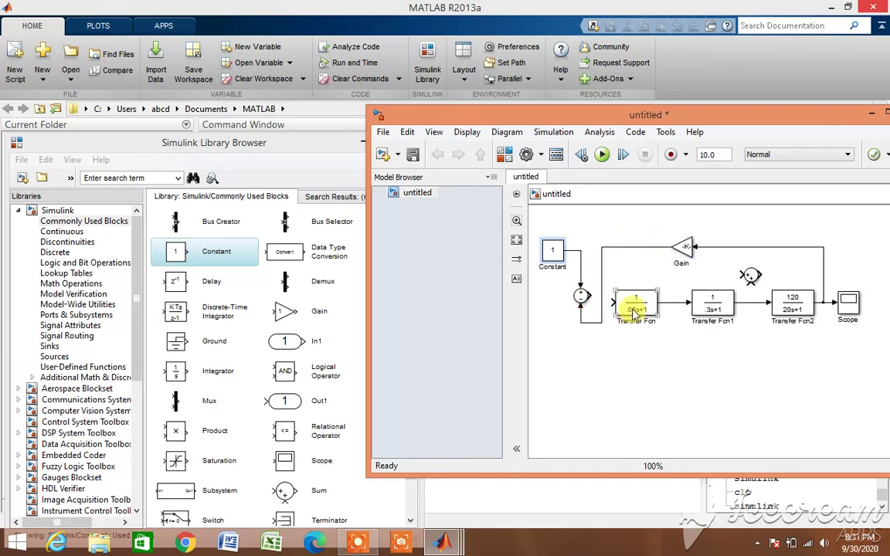
drag(602, 292, 612, 301)
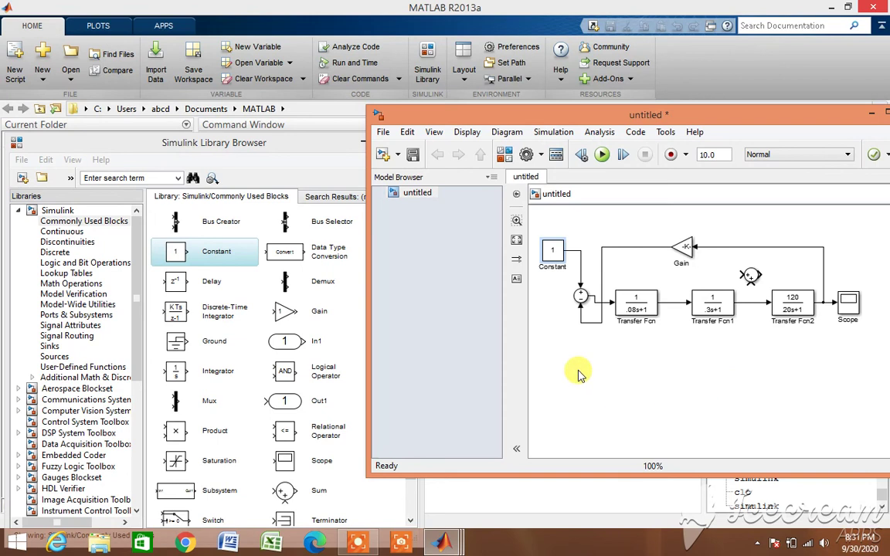
- Set the Constant block's value to 0
double_click(553, 250)
text(0)
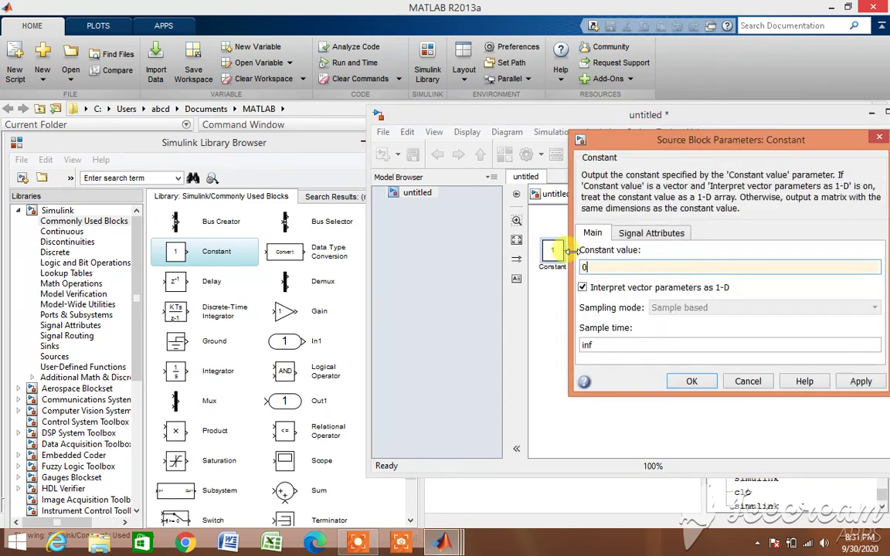
key(Return)
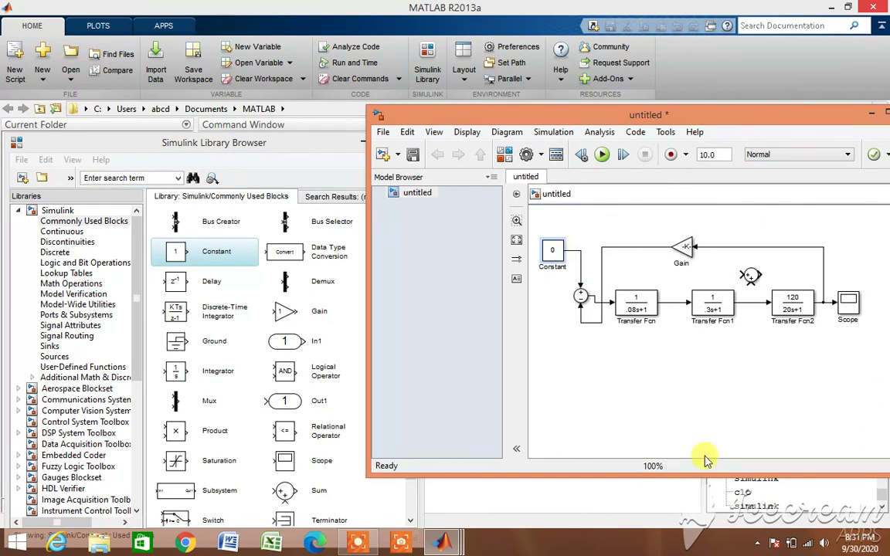
click(602, 154)
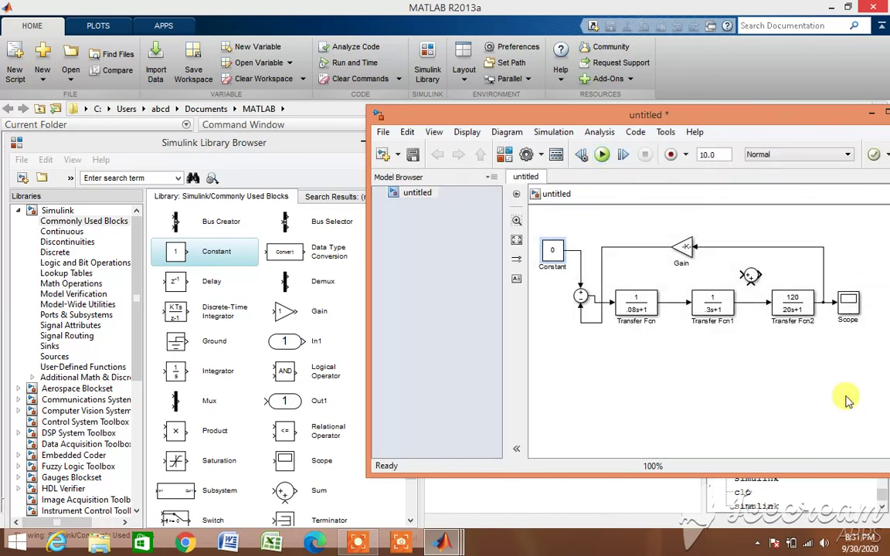
double_click(848, 307)
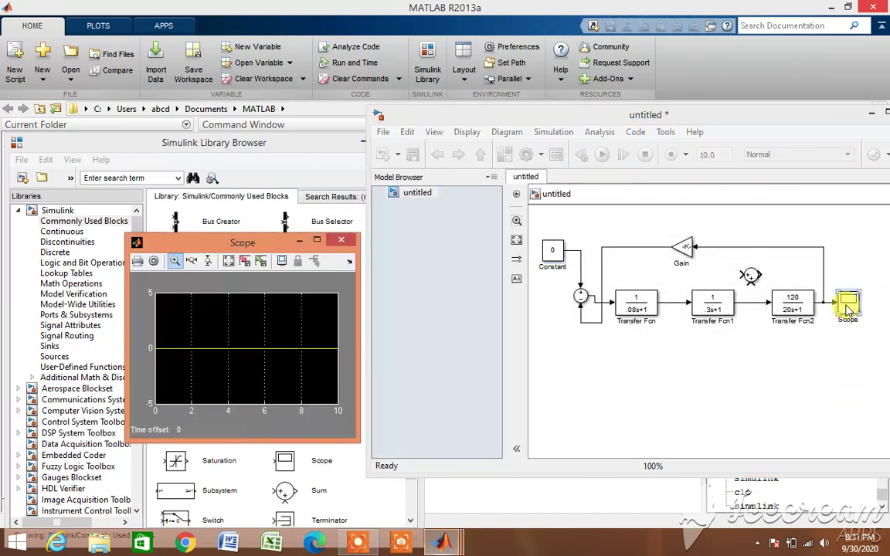
click(316, 242)
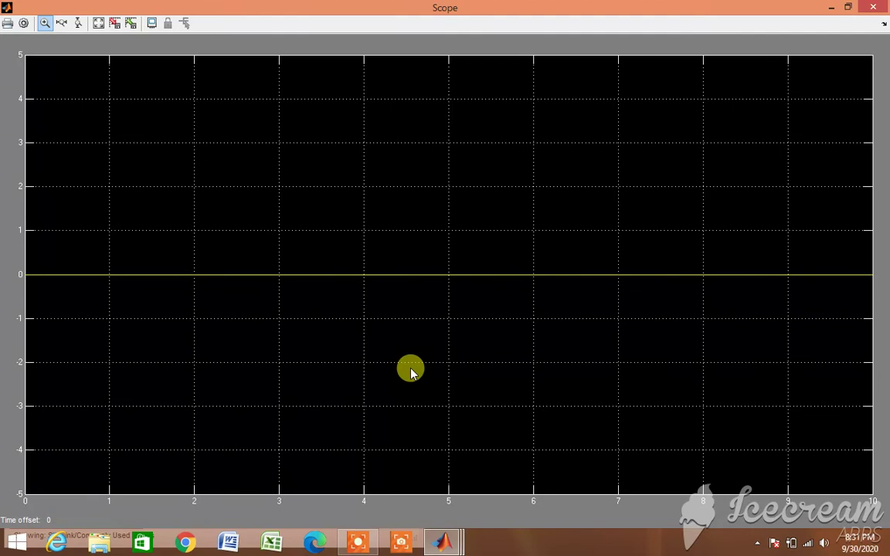
click(874, 7)
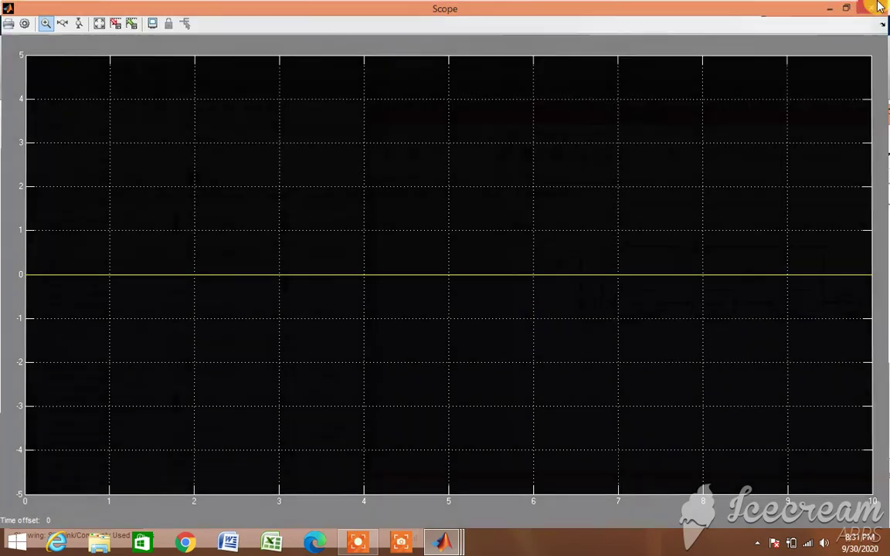
click(753, 373)
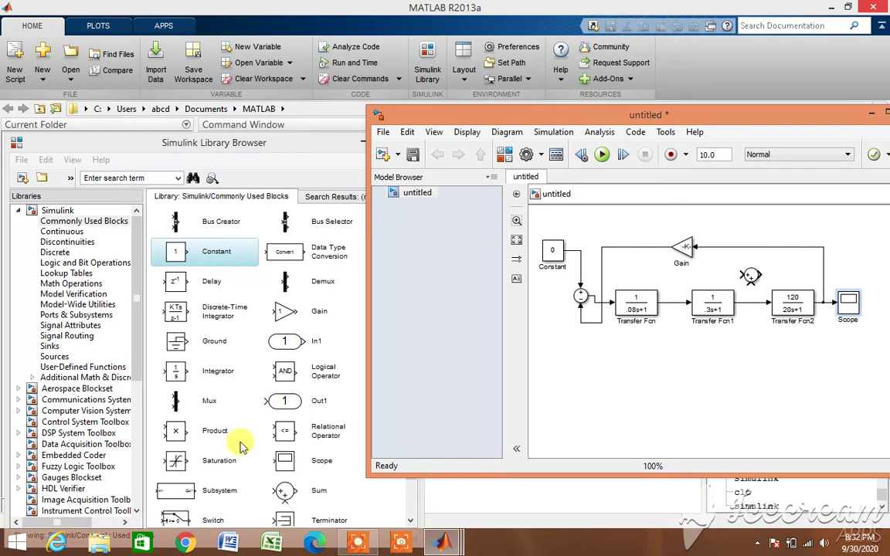
- Add a Step block below Transfer Fcn1 with step time 0 and final value .02
click(54, 357)
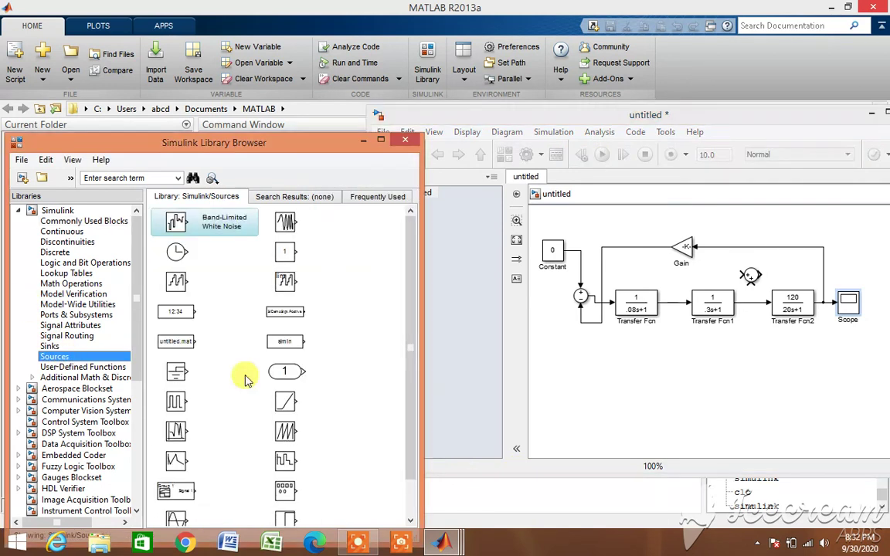
drag(287, 524, 727, 356)
click(729, 358)
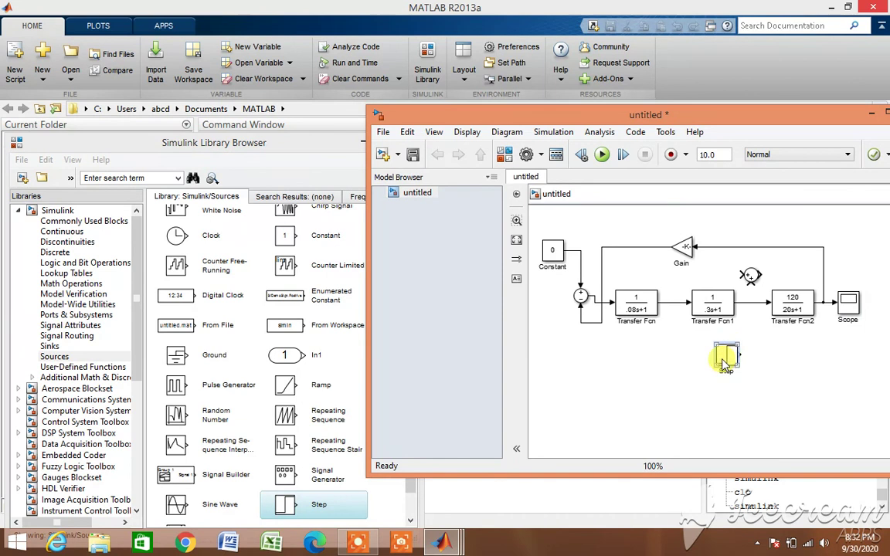
double_click(727, 357)
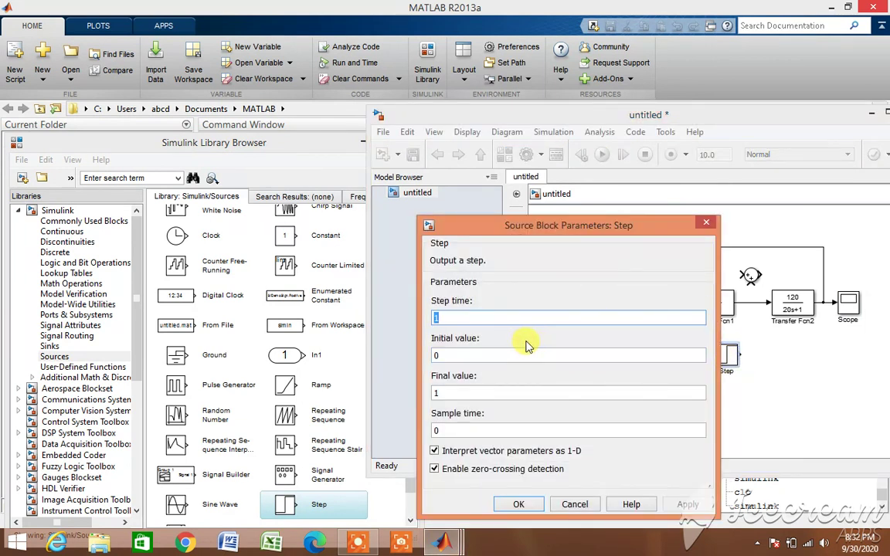
text(0)
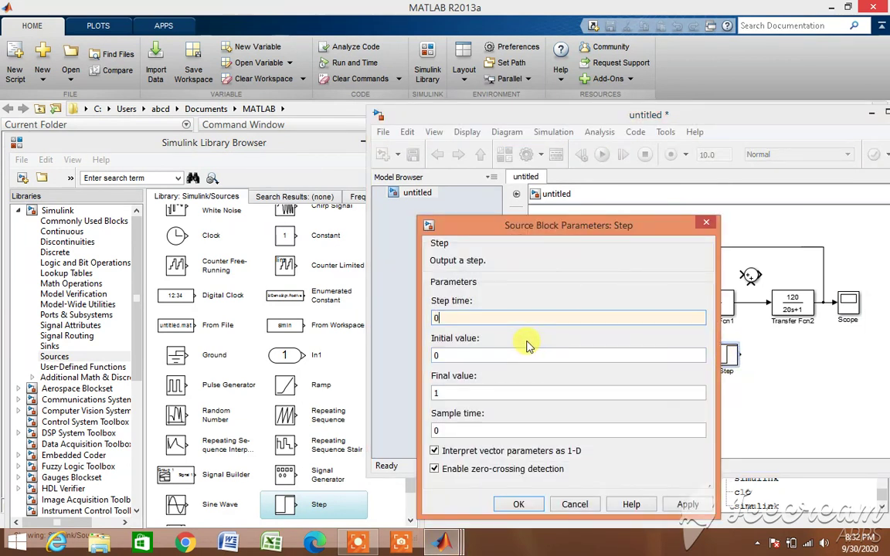
double_click(480, 392)
text(.02)
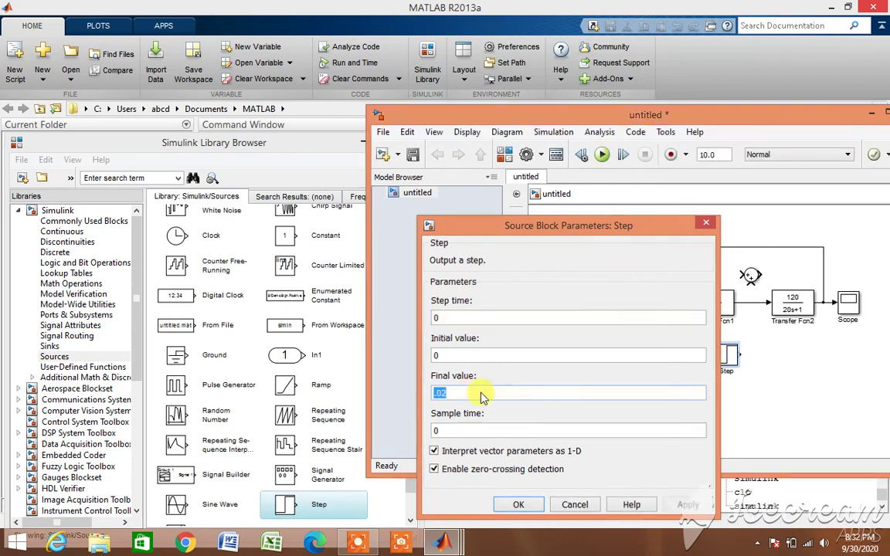
key(Return)
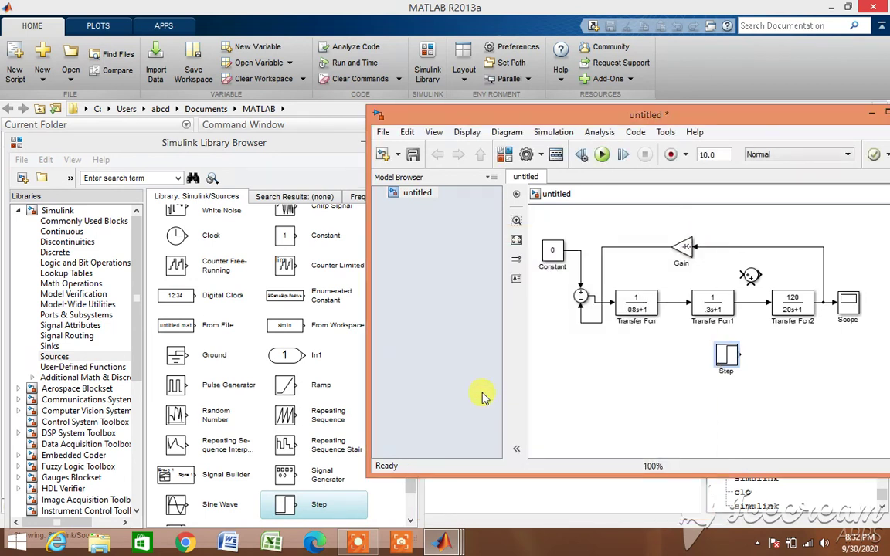
- Change the middle sum junction's signs from |++ to |+-
click(750, 278)
double_click(751, 279)
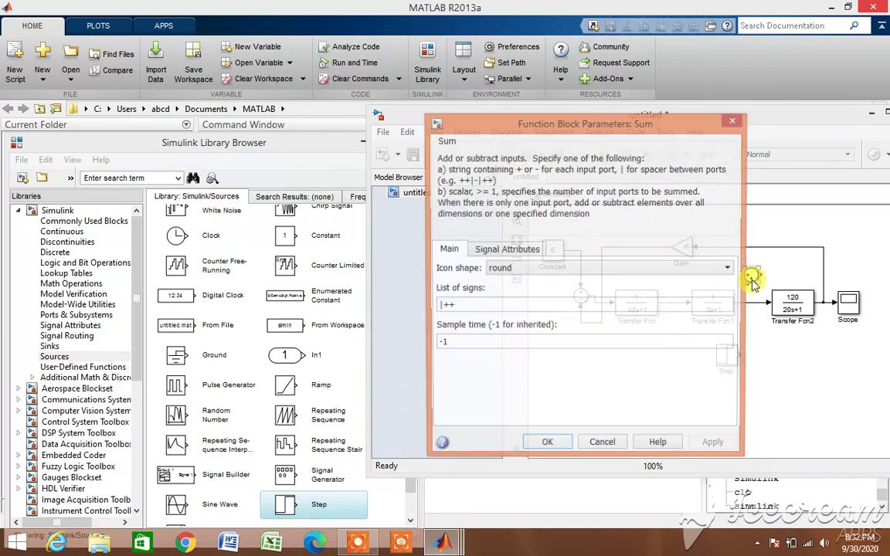
click(507, 302)
key(BackSpace)
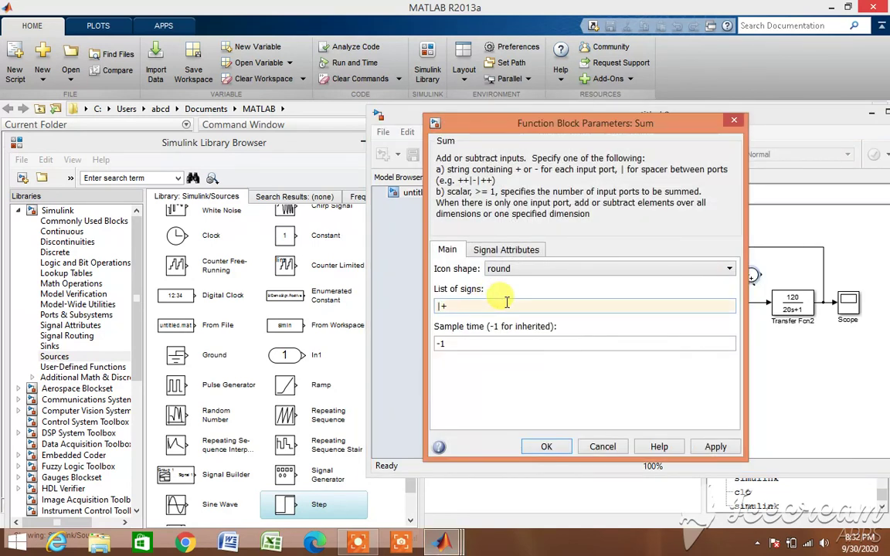
text(-)
key(Return)
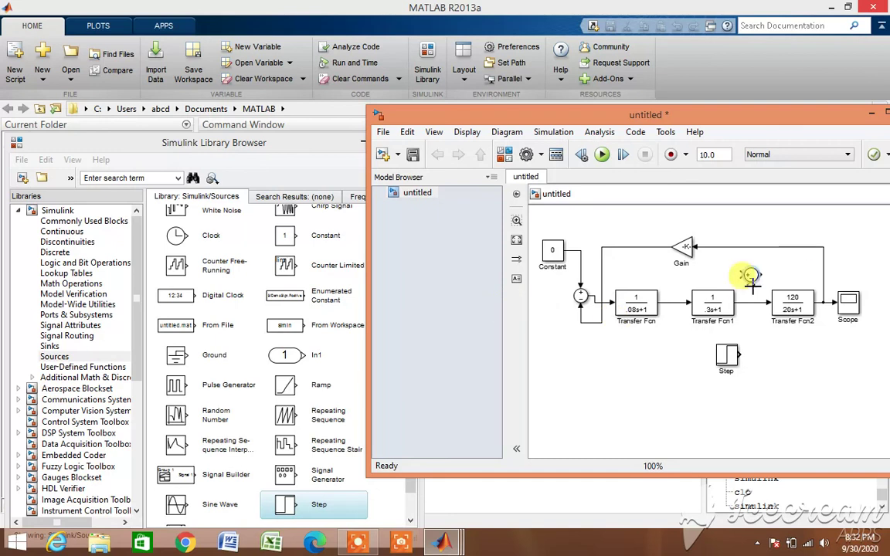
- Wire the Step into the sum and route Transfer Fcn1 through the sum into Transfer Fcn2
drag(730, 349, 751, 283)
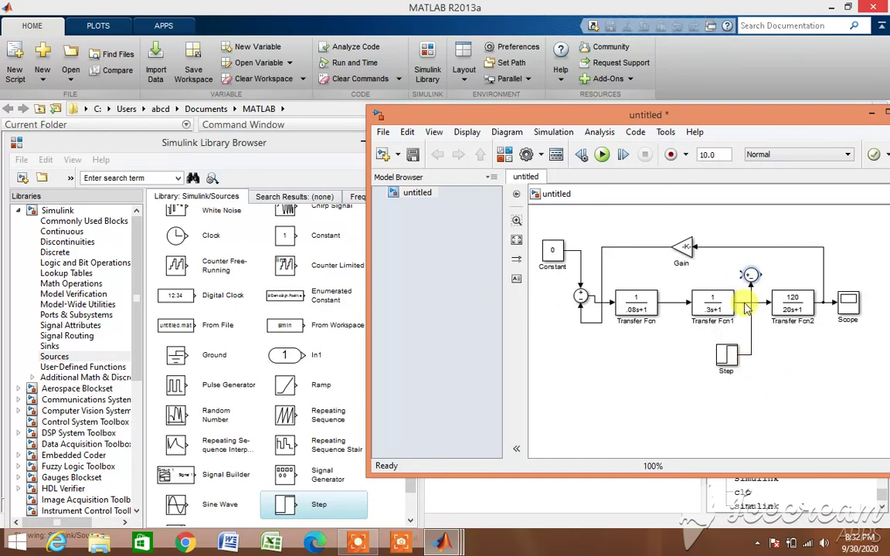
click(747, 303)
key(Delete)
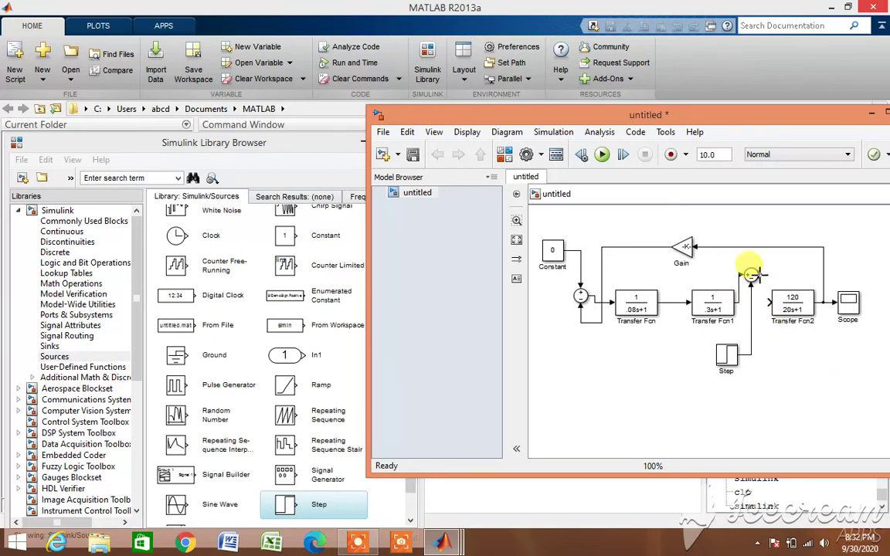
drag(762, 276, 771, 301)
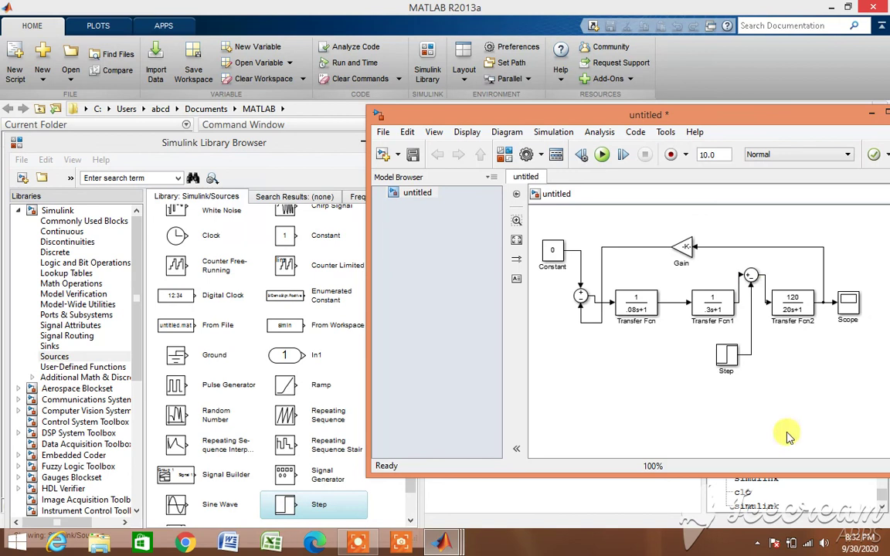
- Run the simulation and autoscale the Scope: response dips to about -0.061, settles near -0.047
click(602, 154)
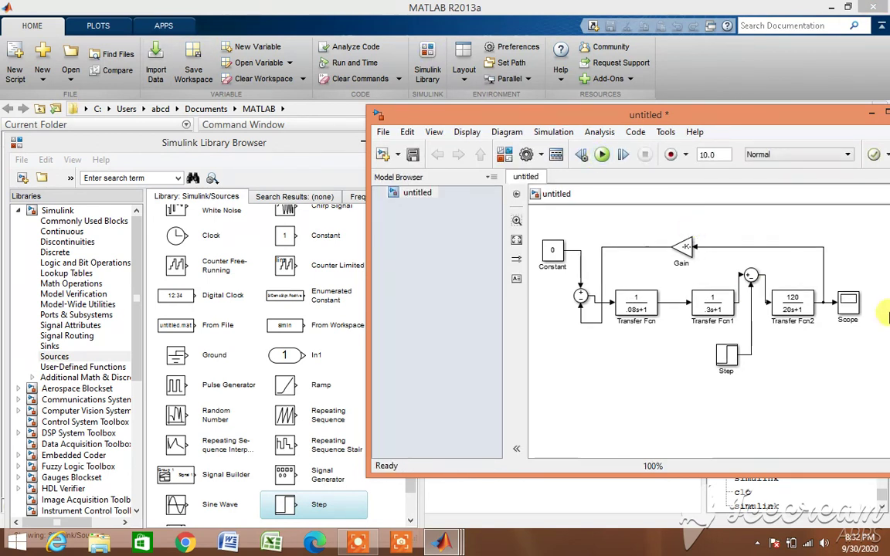
double_click(850, 304)
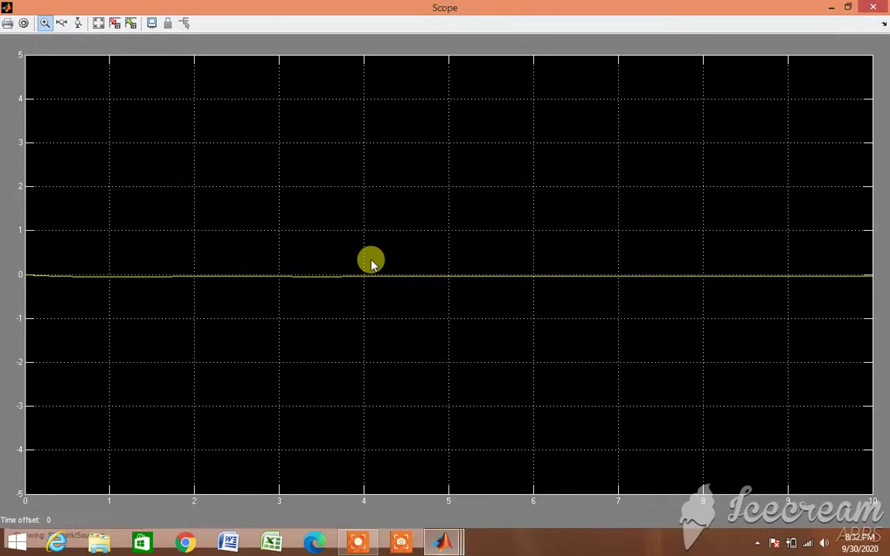
click(104, 25)
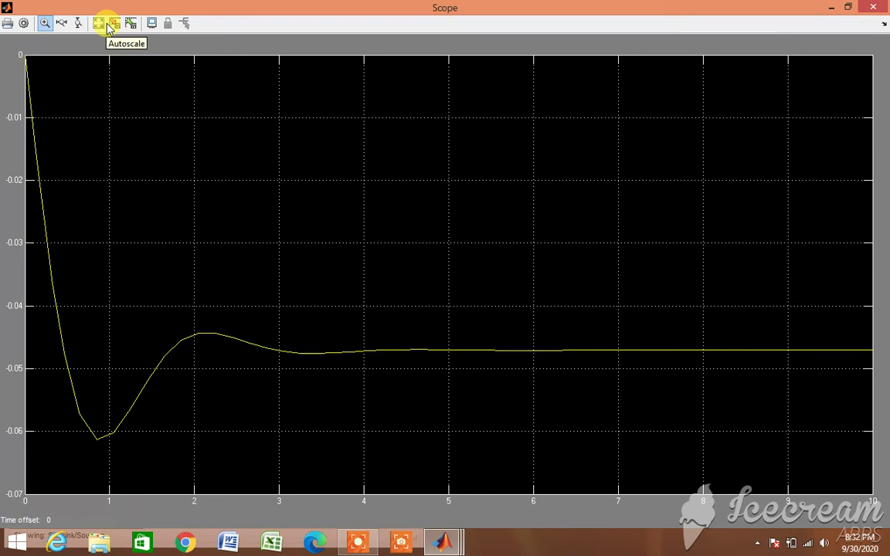
click(873, 7)
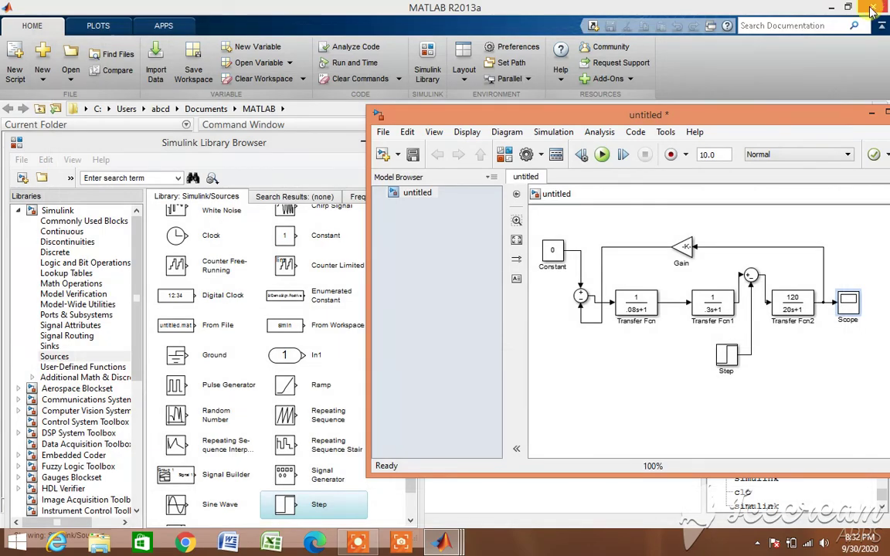
drag(756, 120, 622, 113)
click(649, 300)
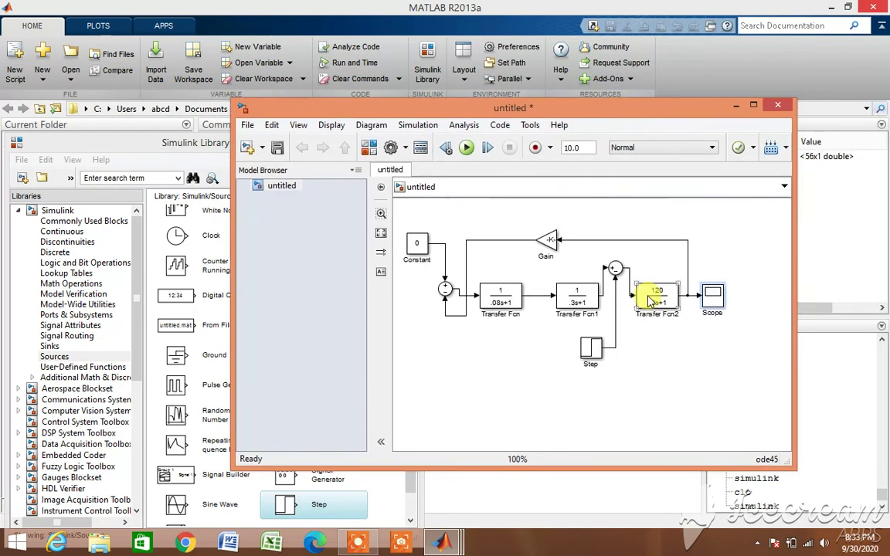